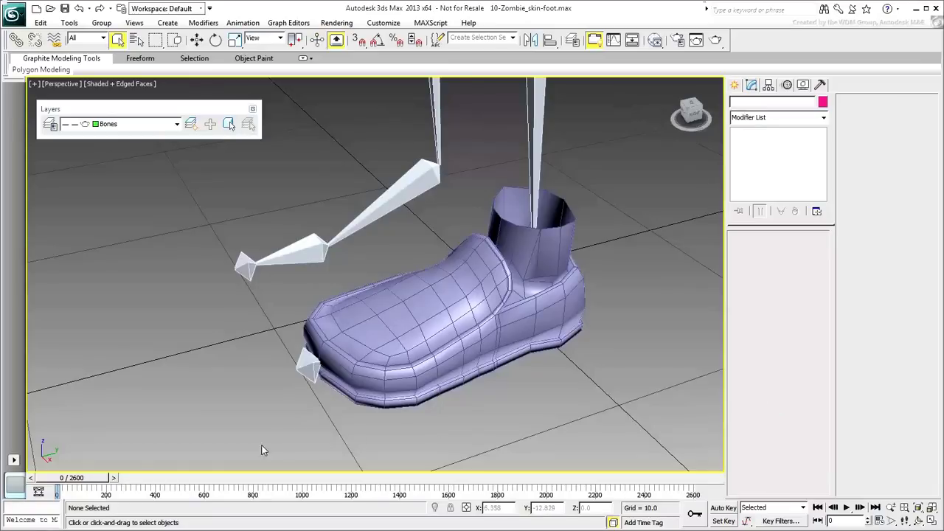
- Shorten the animation to frames 0–640 by setting End Time 640, then adjust the track bar range
mouse_move(70, 478)
left_mouse_down()
mouse_move(154, 491)
mouse_move(73, 479)
left_mouse_up()
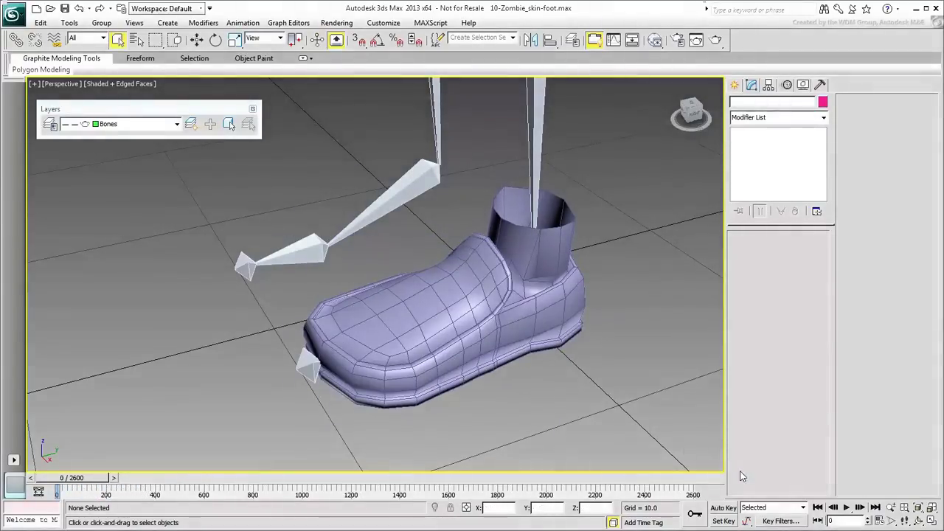
left_click(881, 520)
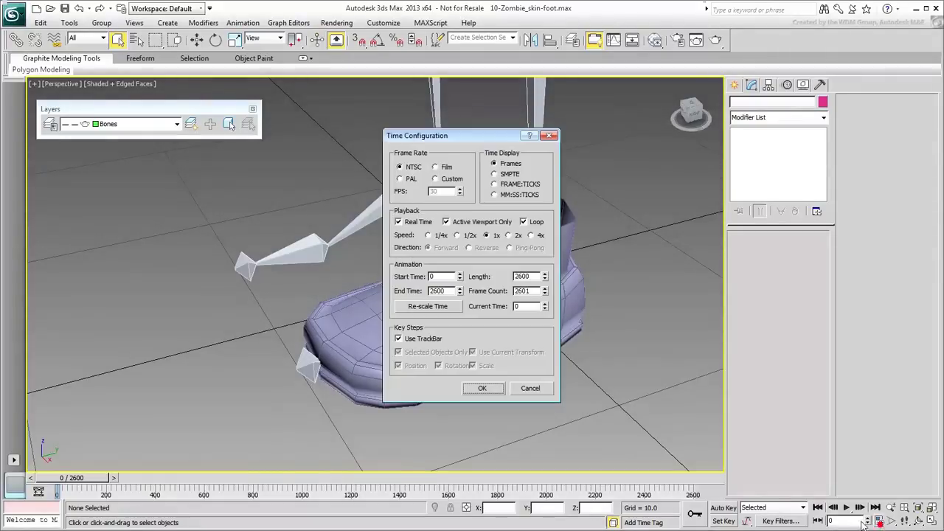
double_click(439, 291)
type("640")
key("Return")
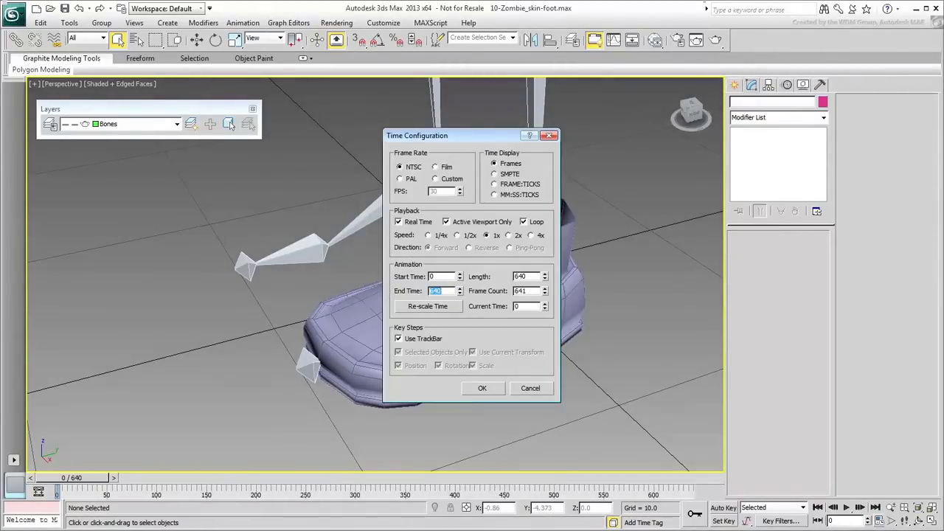
left_click(482, 388)
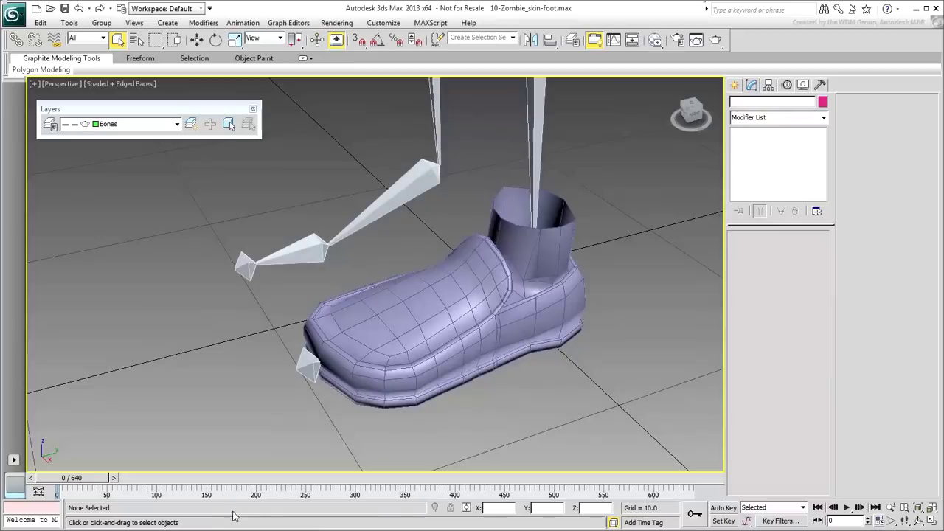
left_click_drag(151, 492, 72, 480, "ctrl+alt")
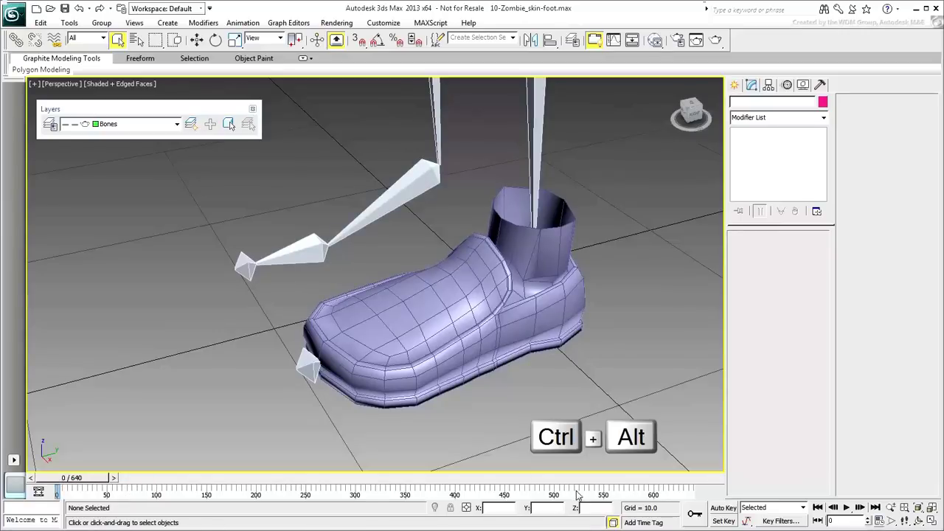
mouse_move(580, 498)
right_mouse_down("ctrl+alt")
mouse_move(560, 491)
mouse_move(574, 492)
right_mouse_up("ctrl+alt")
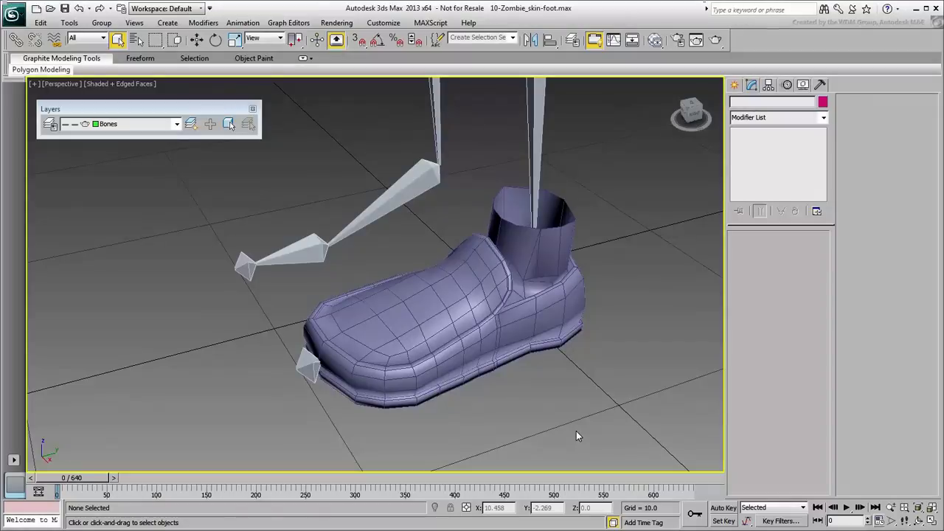
- Select zombie_mesh and start Skin envelope editing with the Move tool active
left_click(577, 303)
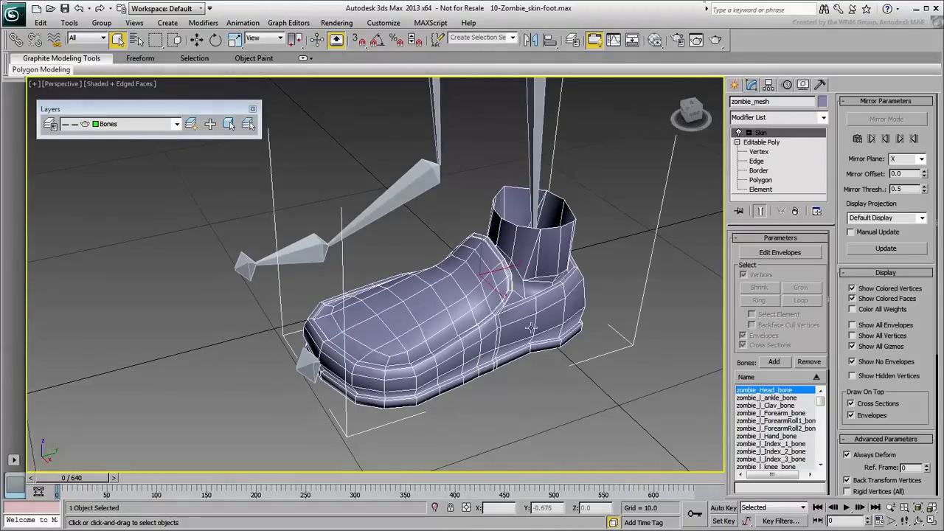
left_click(780, 252)
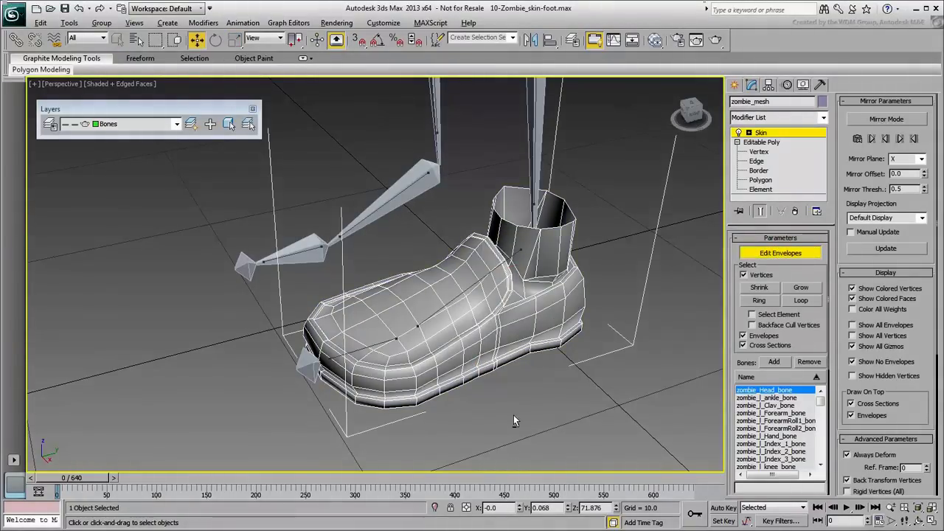
mouse_move(515, 418)
middle_mouse_down("alt")
mouse_move(497, 388)
mouse_move(510, 398)
mouse_move(479, 300)
middle_mouse_up("alt")
mouse_move(72, 478)
left_mouse_down()
mouse_move(205, 490)
mouse_move(288, 484)
mouse_move(74, 479)
left_mouse_up()
key("w")
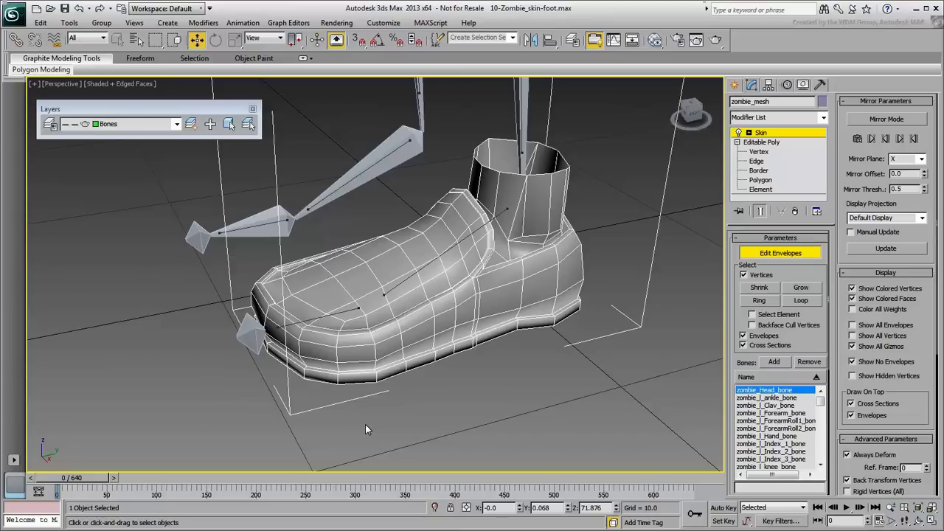
- Try box-selecting foot vertices, then switch to Lasso region and lasso the toe vertices
left_click_drag(192, 449, 332, 302)
left_click_drag(359, 411, 423, 319)
left_click_drag(614, 215, 473, 272)
left_click(430, 421)
left_click_drag(155, 39, 156, 114)
mouse_move(404, 424)
left_mouse_down()
mouse_move(381, 340)
mouse_move(339, 271)
mouse_move(289, 248)
mouse_move(221, 264)
mouse_move(191, 304)
mouse_move(243, 388)
mouse_move(358, 417)
mouse_move(403, 417)
left_mouse_up()
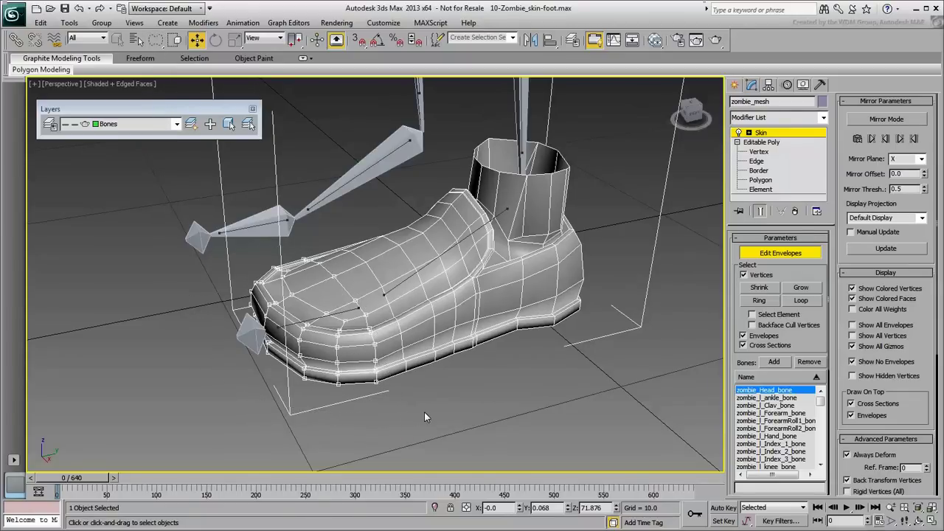
- Demonstrate Loop and Ring selection from a single vertex on top of the foot
left_click(423, 411)
left_click(366, 262)
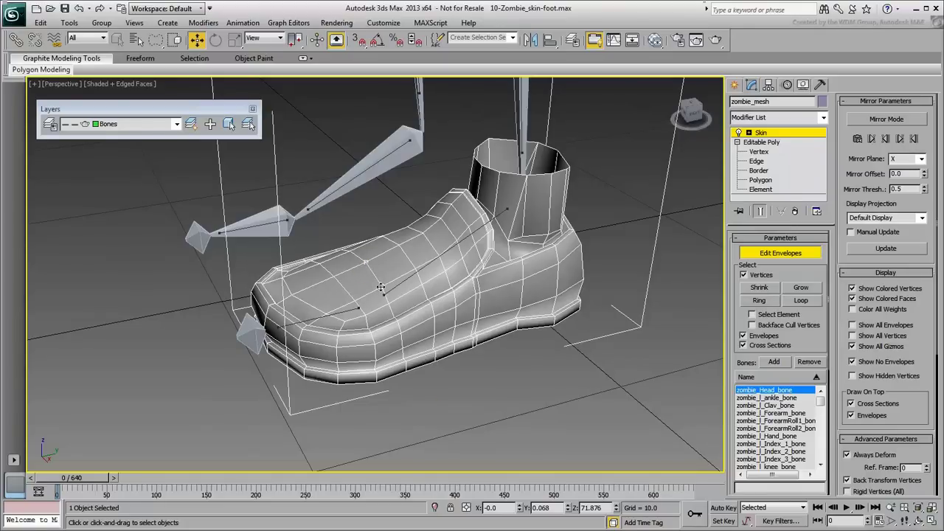
left_click(800, 300)
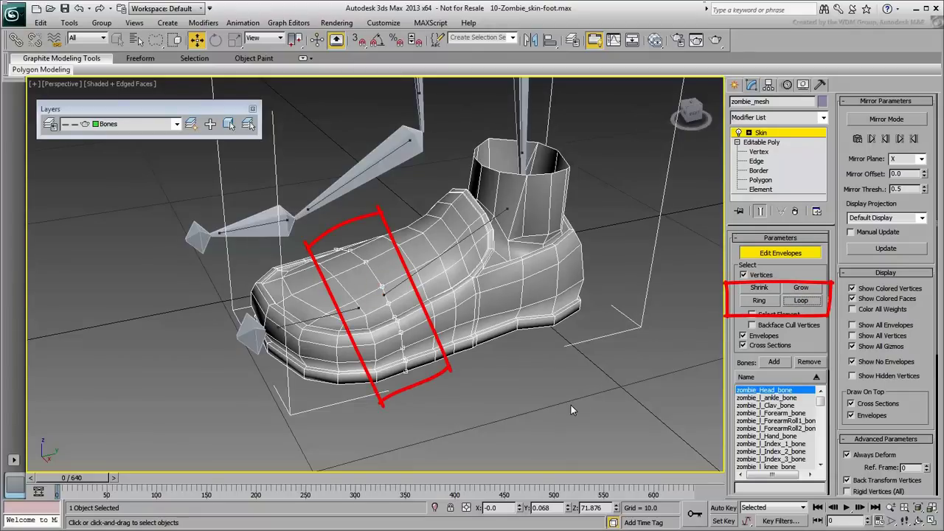
left_click(367, 264)
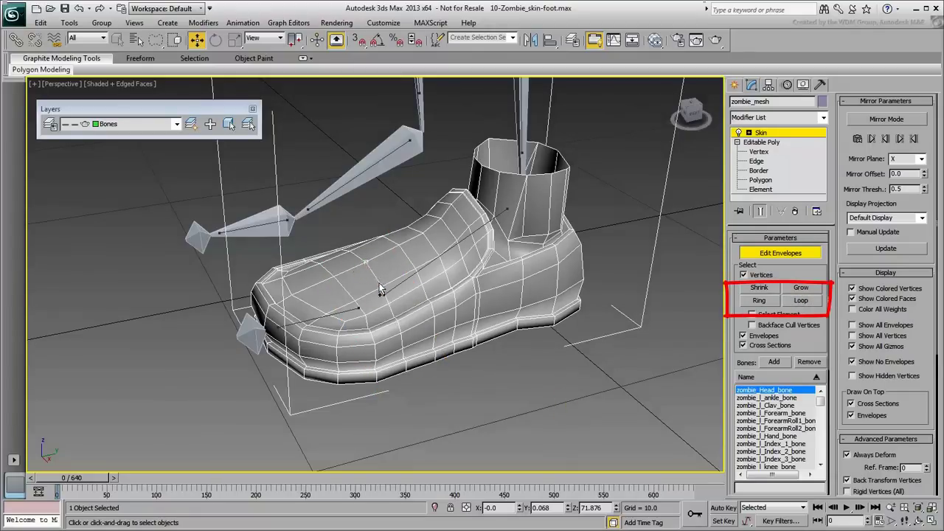
left_click(759, 300)
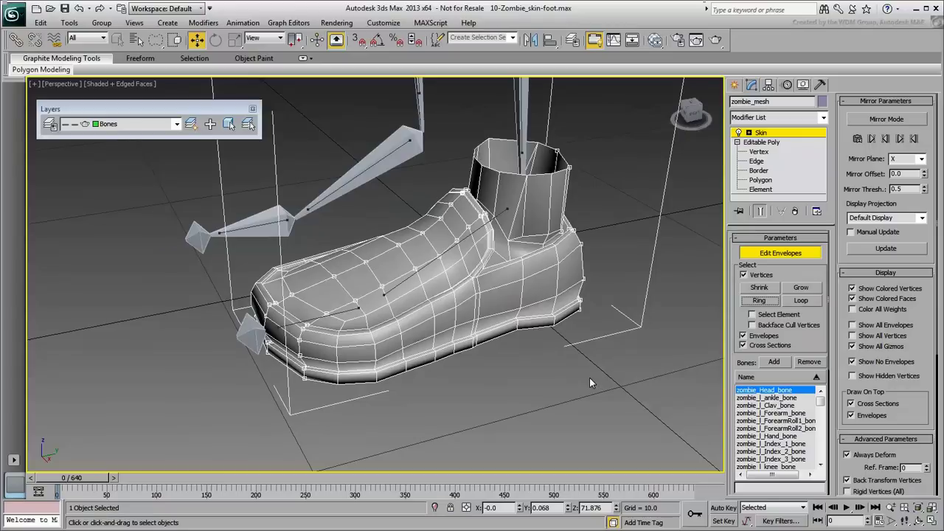
- Loop-select the vertices where the ankle cylinder meets the shoe, then reframe the view
scroll(465, 378, "up", 4)
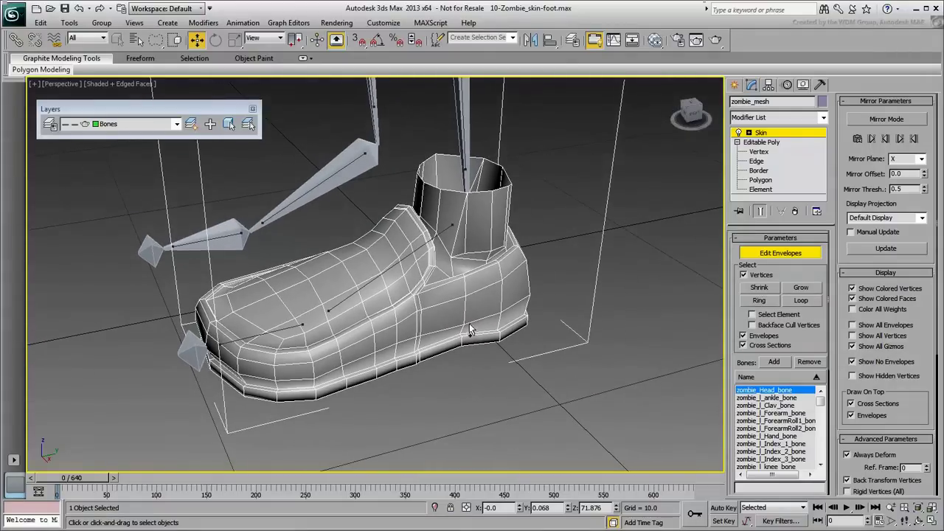
scroll(465, 317, "up", 3)
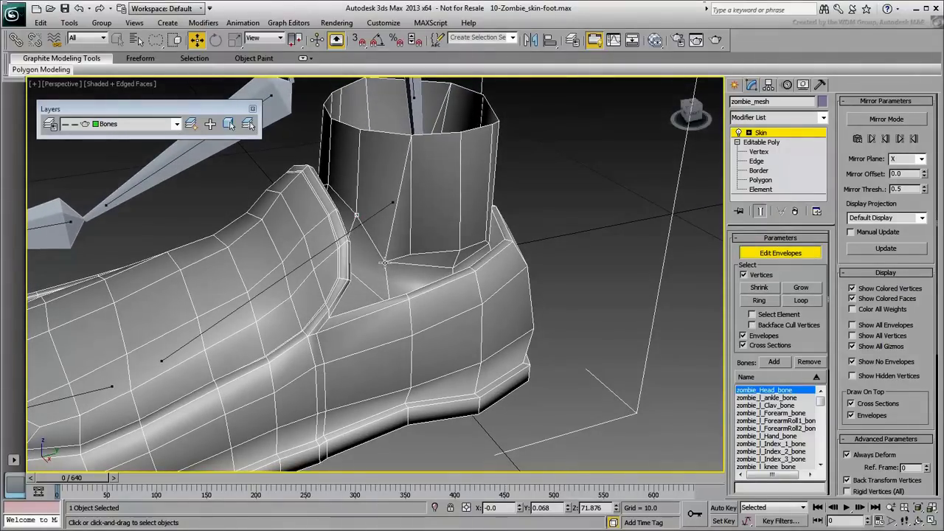
left_click(385, 262)
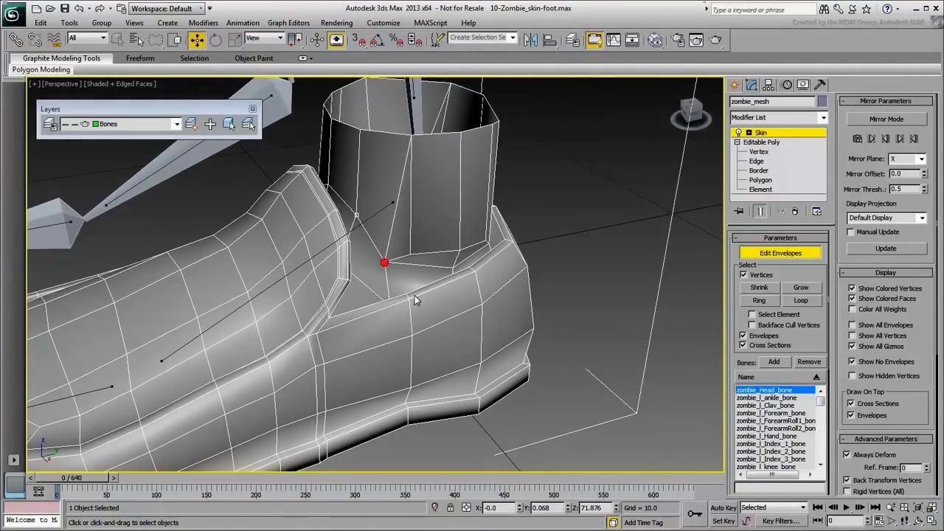
left_click(801, 301)
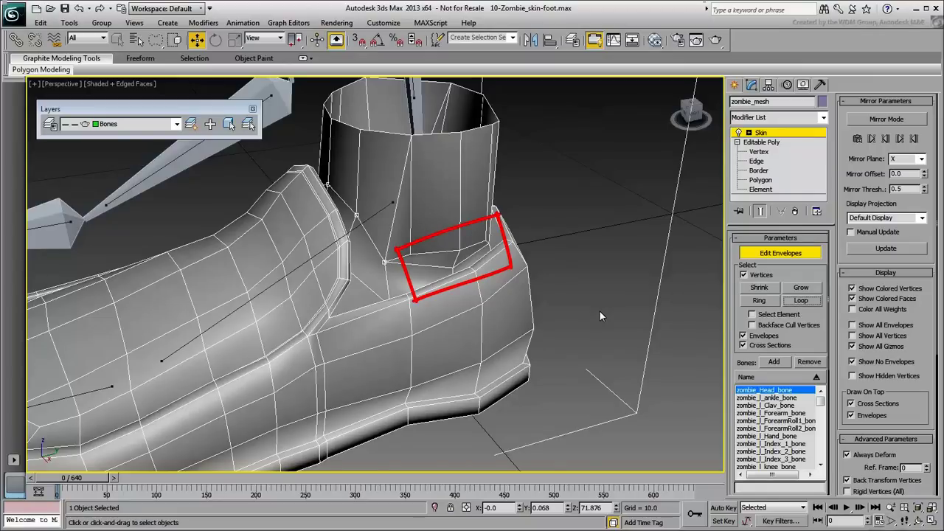
middle_click_drag(354, 325, 545, 278)
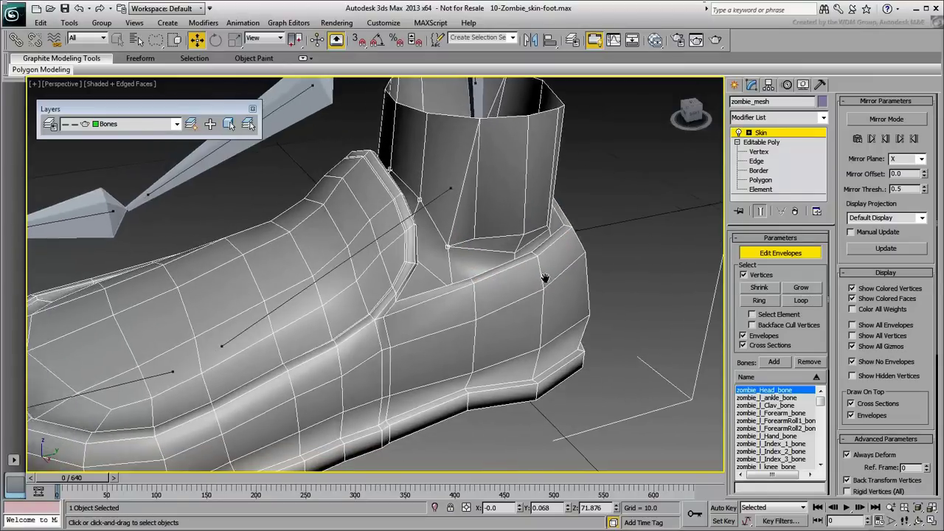
scroll(376, 273, "down", 4)
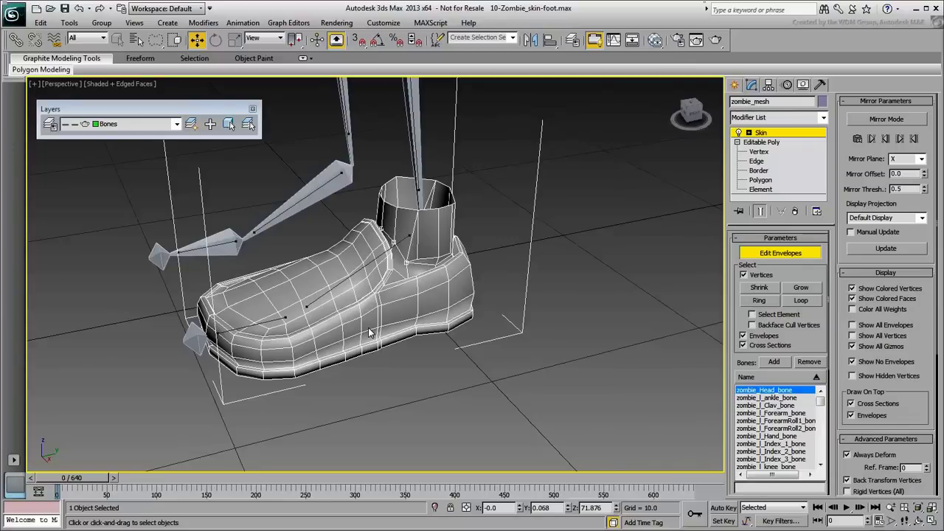
- Lasso the toe's front vertices and restore earlier views with Shift+Z
middle_click_drag(368, 328, 484, 248, "alt")
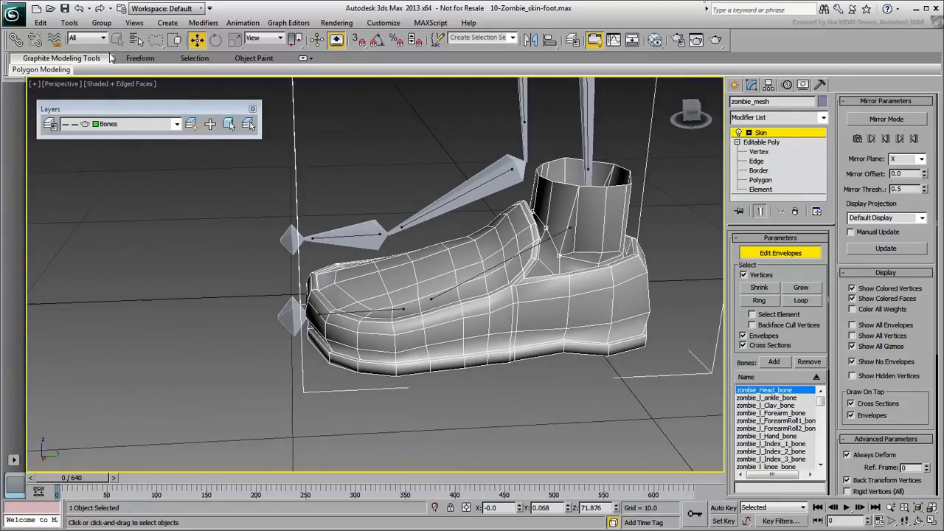
left_click_drag(154, 43, 155, 94)
mouse_move(225, 237)
left_mouse_down()
mouse_move(211, 409)
mouse_move(337, 451)
mouse_move(427, 405)
mouse_move(383, 261)
mouse_move(270, 264)
left_mouse_up()
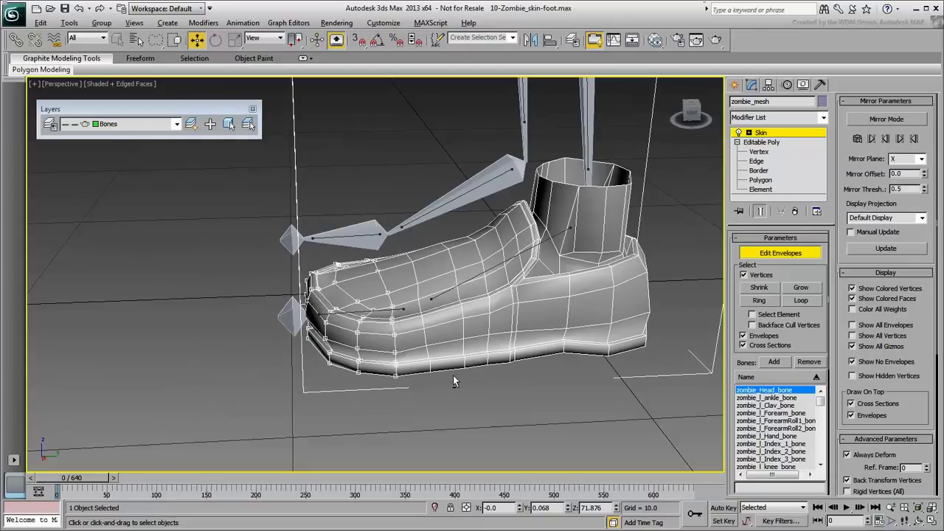
key("shift+z")
key("shift+z")
key("shift+z")
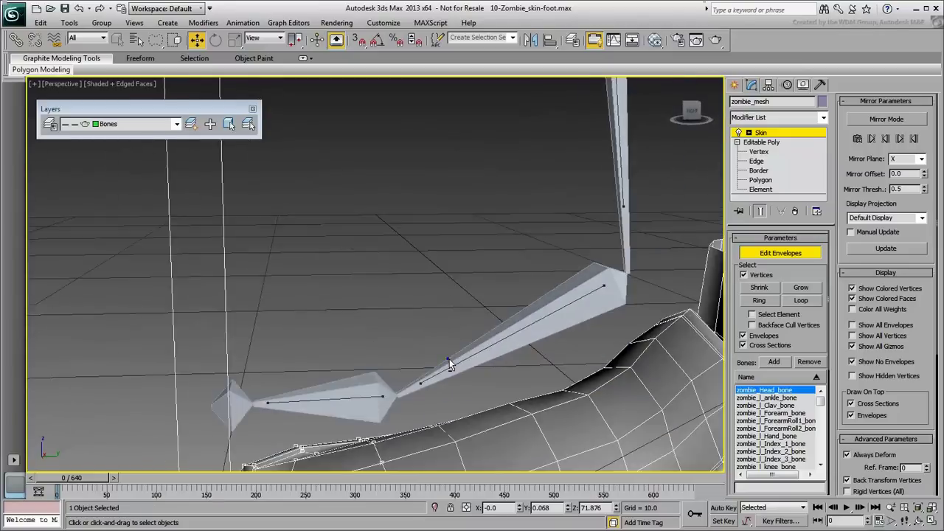
key("shift+z")
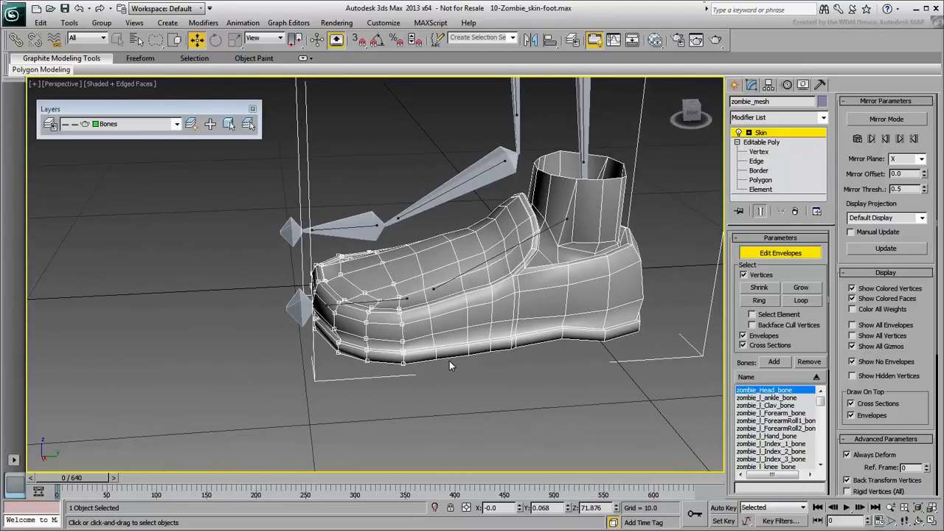
key("shift+z")
key("shift+z")
key("shift+z")
key("shift+z")
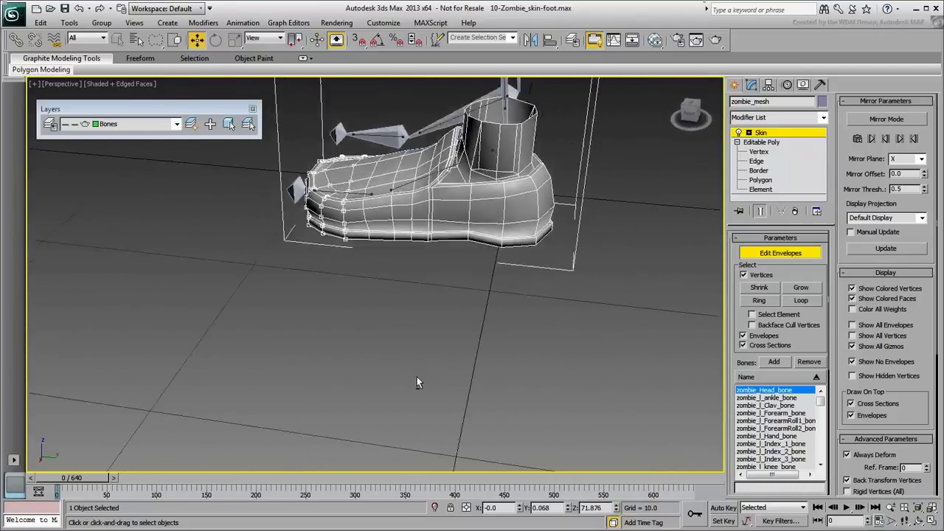
key("shift+z")
key("shift+z")
key("shift+z")
key("shift+z")
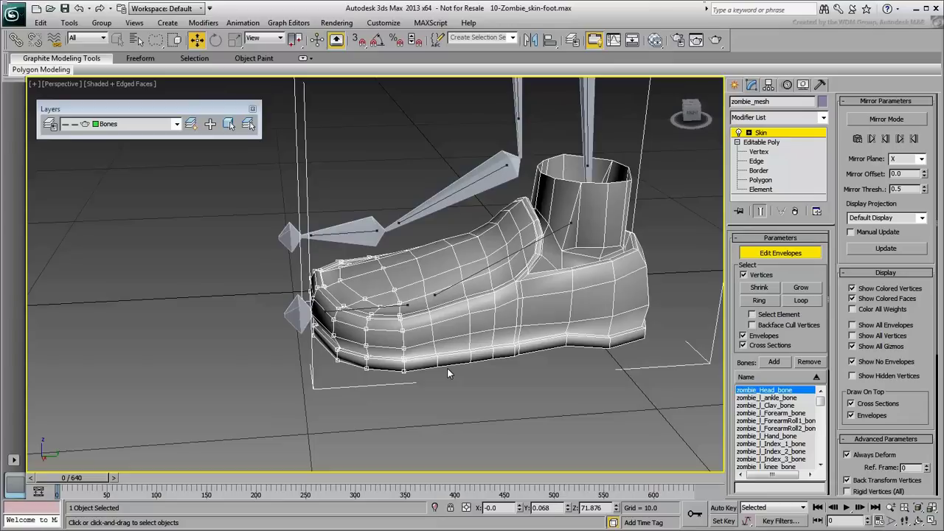
- Set the transform centre to Use Selection Center so the gizmo sits on the toe vertices
left_click(295, 40)
left_click_drag(297, 54, 296, 77)
middle_click_drag(438, 415, 462, 404, "alt")
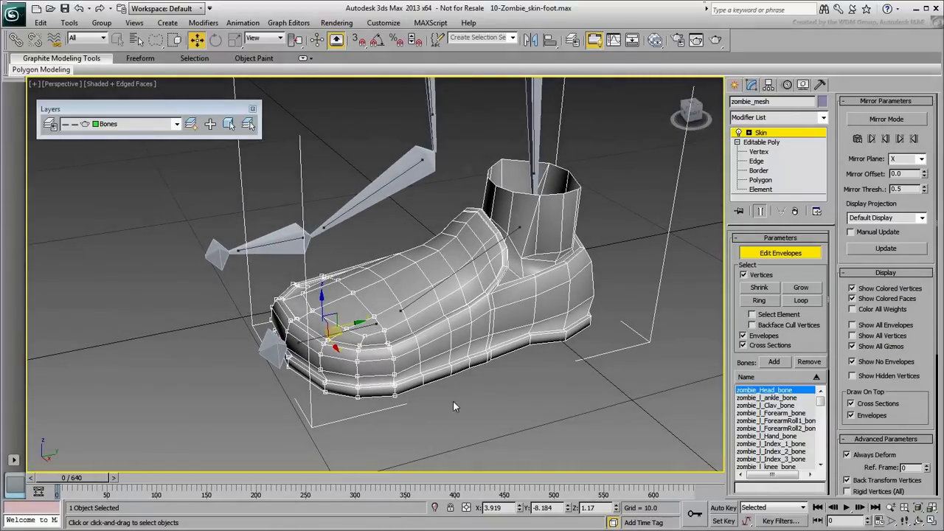
- Make zombie_l_toe_bone active and select its Abs. Effect value of 1.0 in Weight Properties
left_click(307, 341)
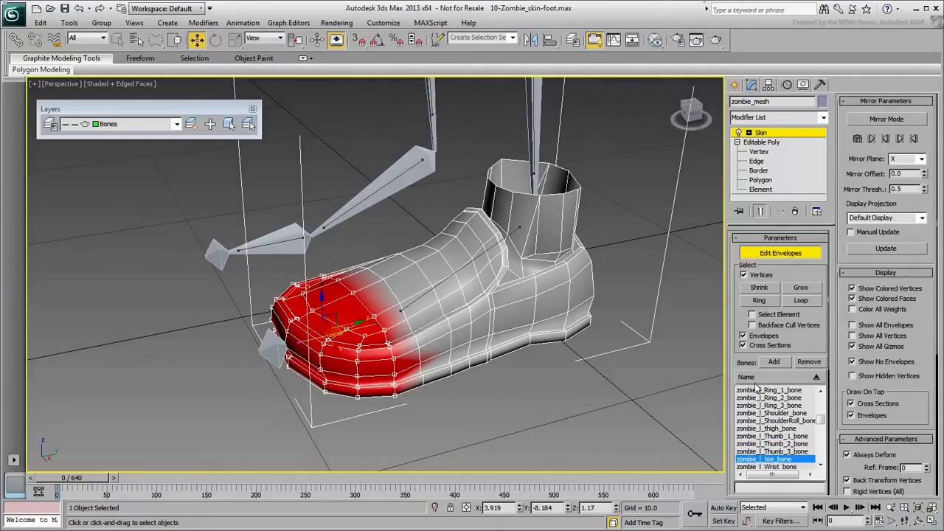
left_click_drag(742, 366, 742, 156)
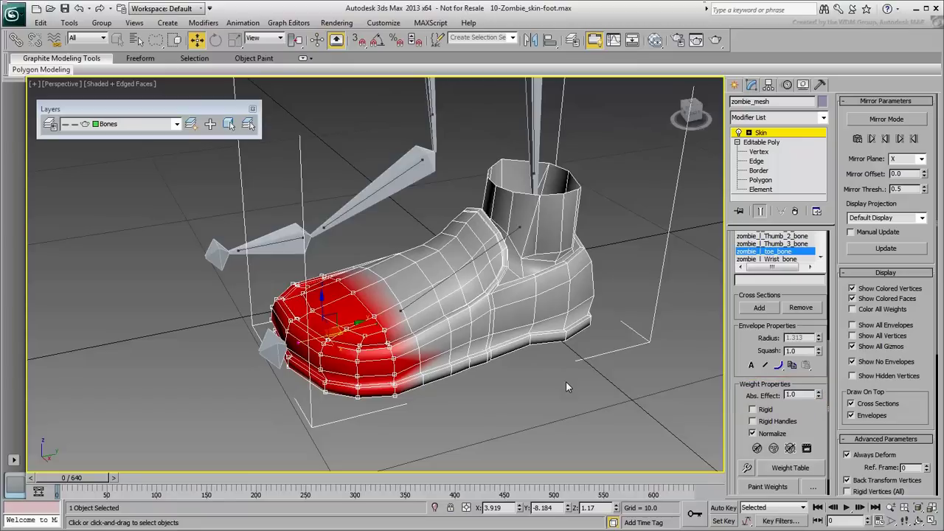
double_click(792, 394)
- Lasso the mid-foot and heel vertices and weight them 1.0 to the foot bone
middle_click_drag(496, 392, 455, 365, "alt")
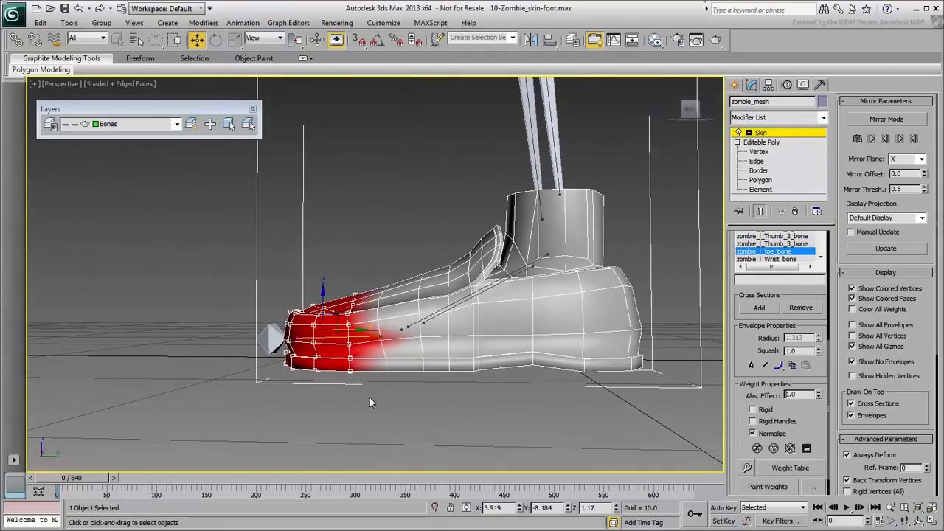
mouse_move(371, 396)
left_mouse_down()
mouse_move(369, 272)
mouse_move(442, 236)
mouse_move(509, 226)
mouse_move(659, 233)
mouse_move(673, 439)
mouse_move(476, 437)
left_mouse_up()
mouse_move(395, 425)
middle_mouse_down("alt")
mouse_move(600, 429)
mouse_move(406, 436)
mouse_move(398, 423)
middle_mouse_up("alt")
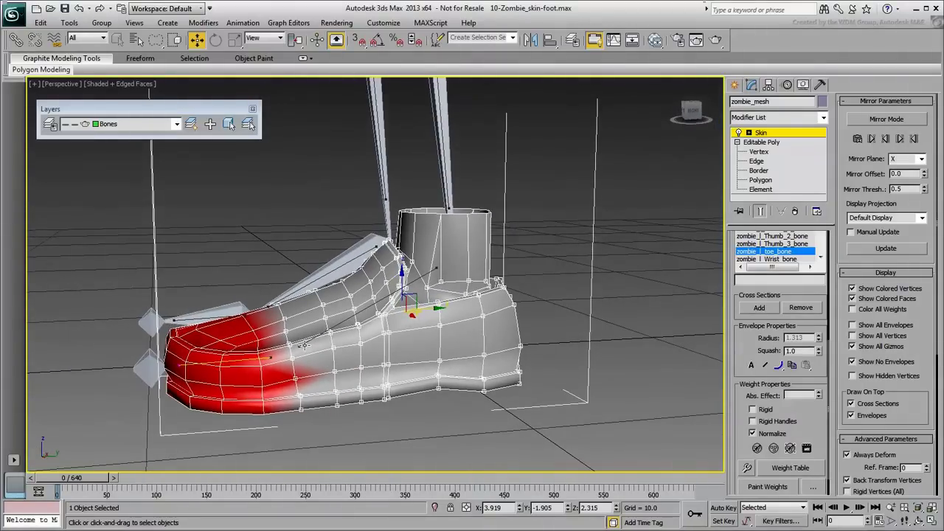
left_click(304, 344)
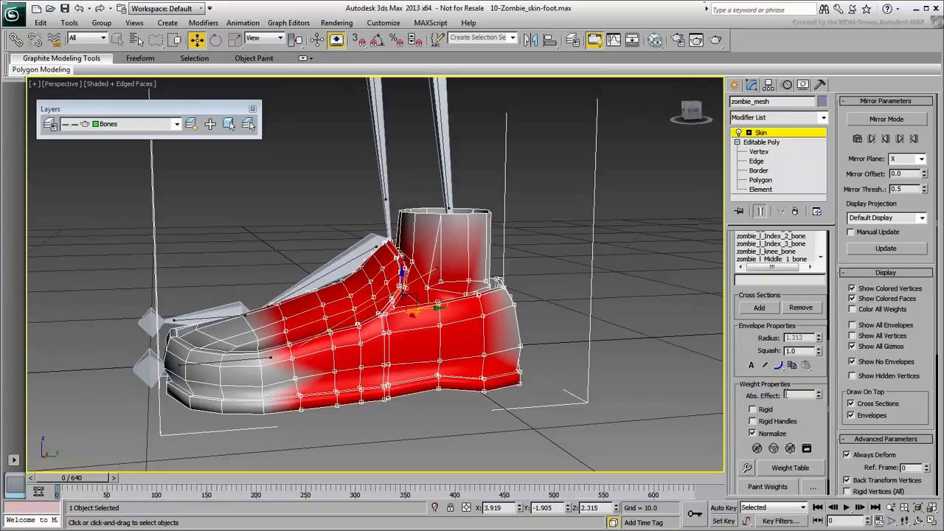
type("1")
key("Return")
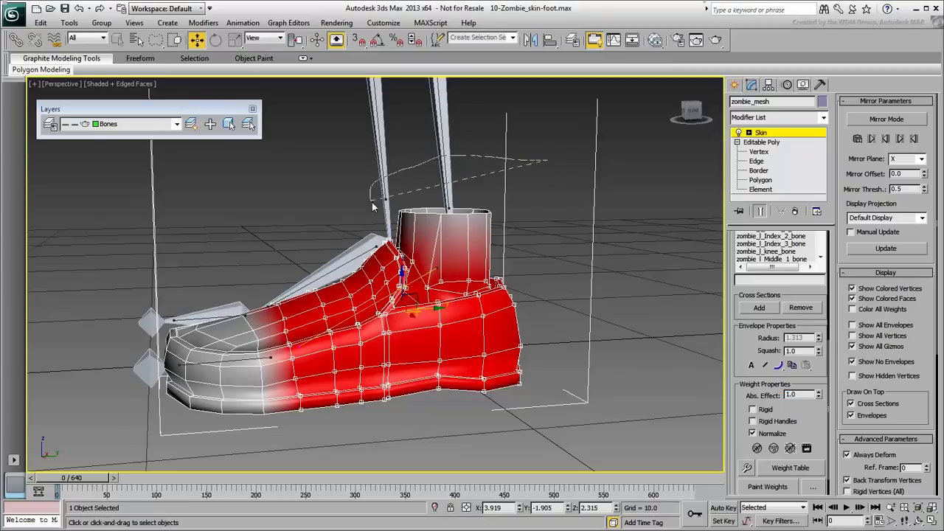
- Select the top ring of ankle vertices and give them full 1.0 weight to the knee bone
mouse_move(387, 204)
left_mouse_down()
mouse_move(431, 225)
mouse_move(556, 218)
left_mouse_up()
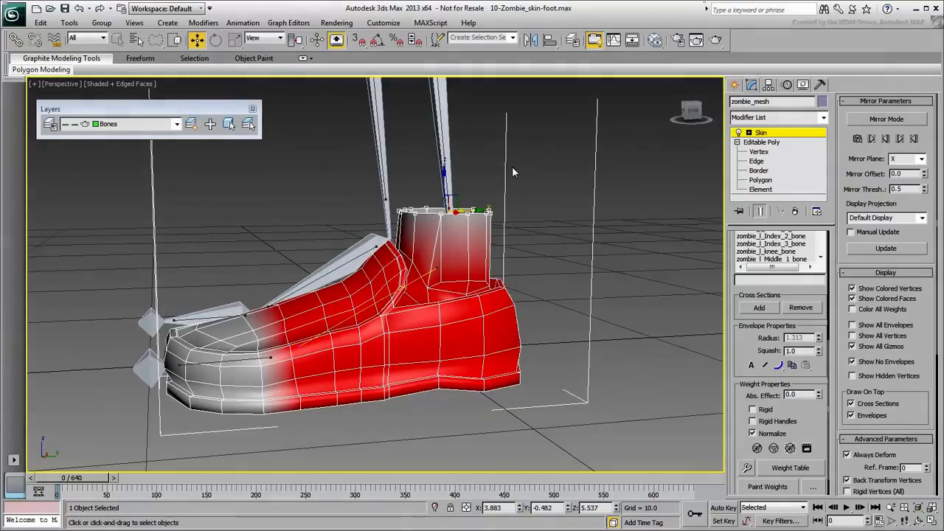
left_click(441, 135)
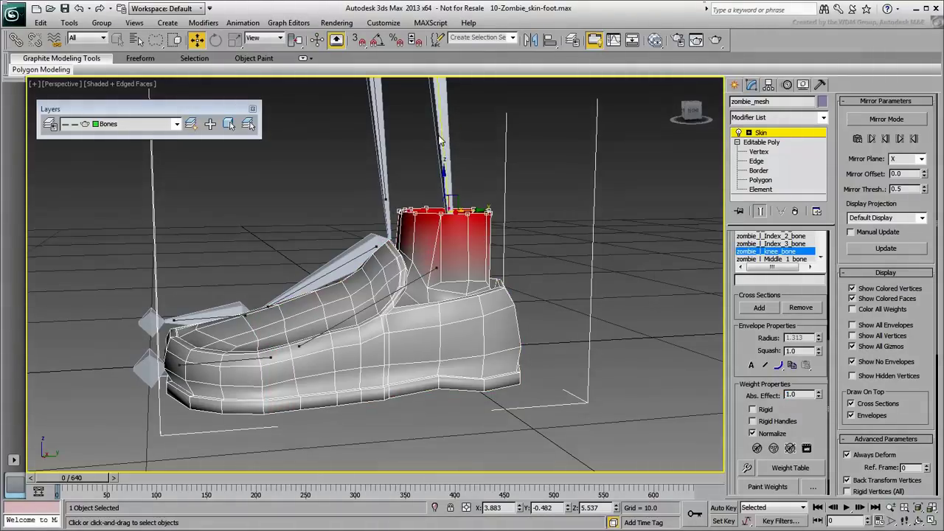
double_click(804, 395)
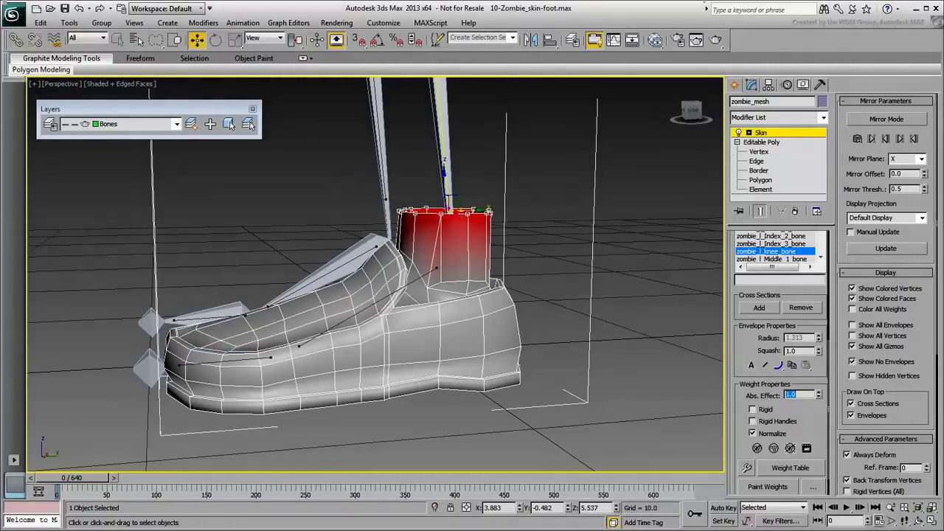
- Scrub the animation to frame 60 to check how the toes bend
middle_click_drag(592, 382, 458, 339, "alt")
left_click_drag(73, 478, 198, 474)
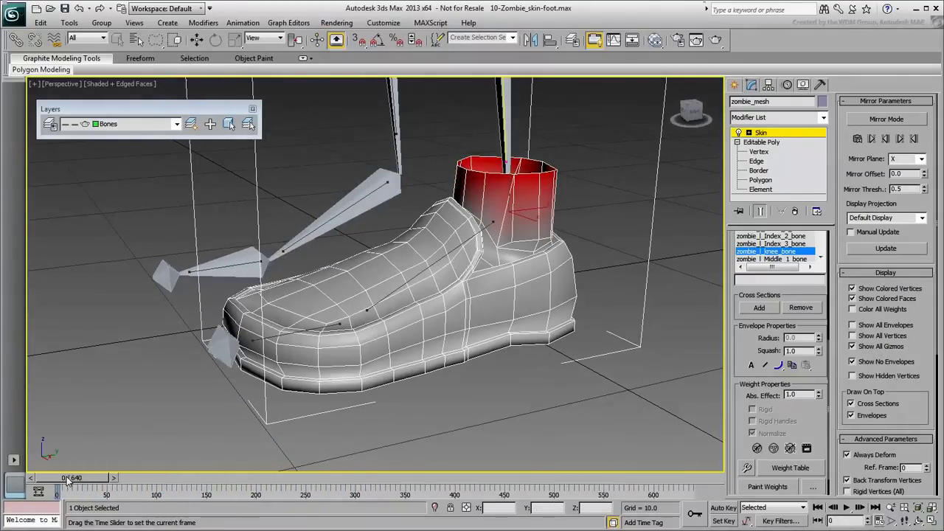
mouse_move(387, 389)
middle_mouse_down()
mouse_move(395, 395)
mouse_move(396, 374)
middle_mouse_up()
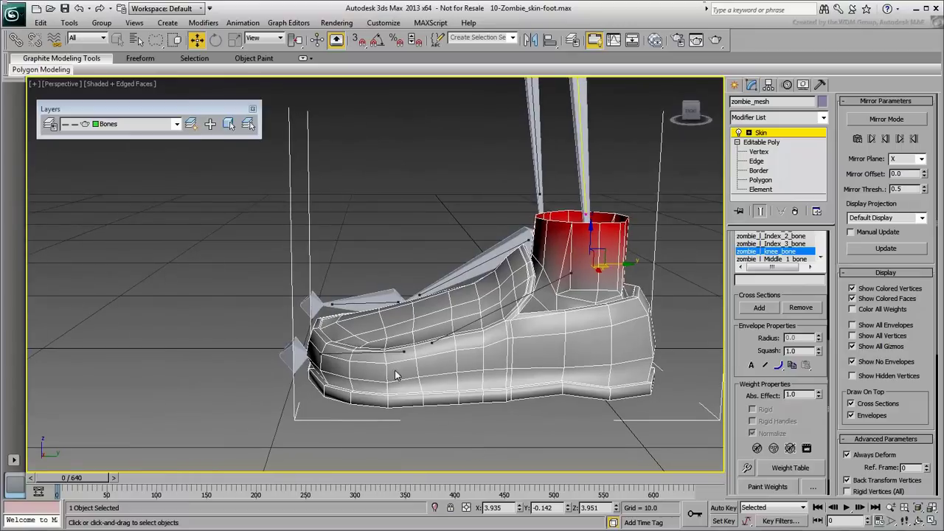
left_click(382, 328)
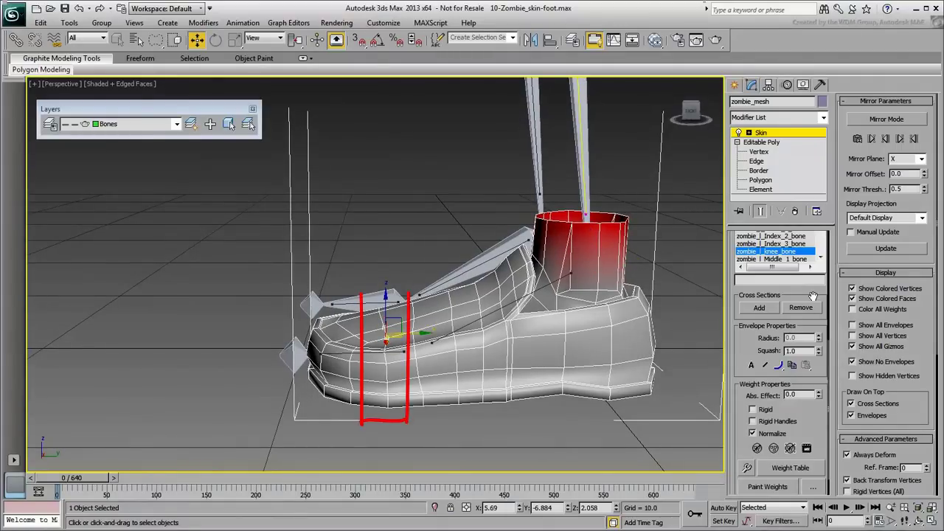
scroll(826, 385, "up", 5)
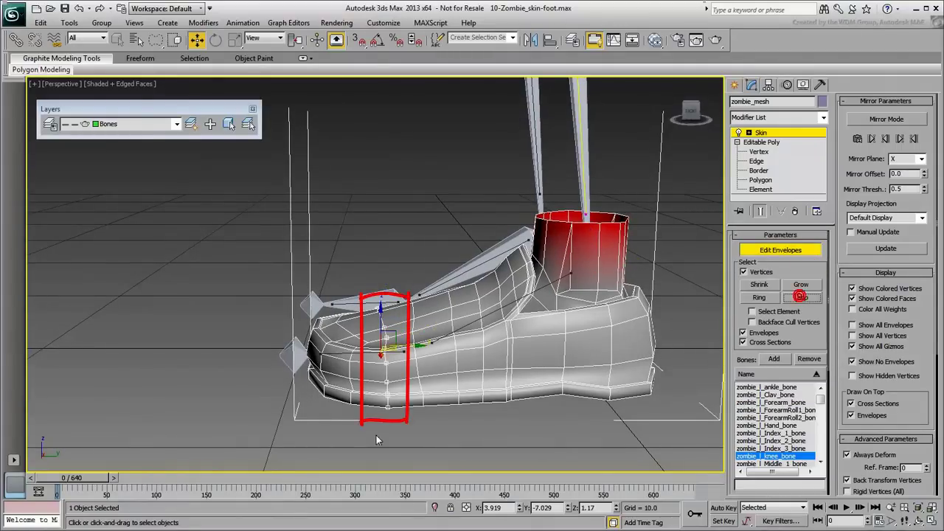
mouse_move(94, 479)
left_mouse_down()
mouse_move(114, 482)
mouse_move(92, 483)
left_mouse_up()
key("w")
scroll(457, 368, "up", 3)
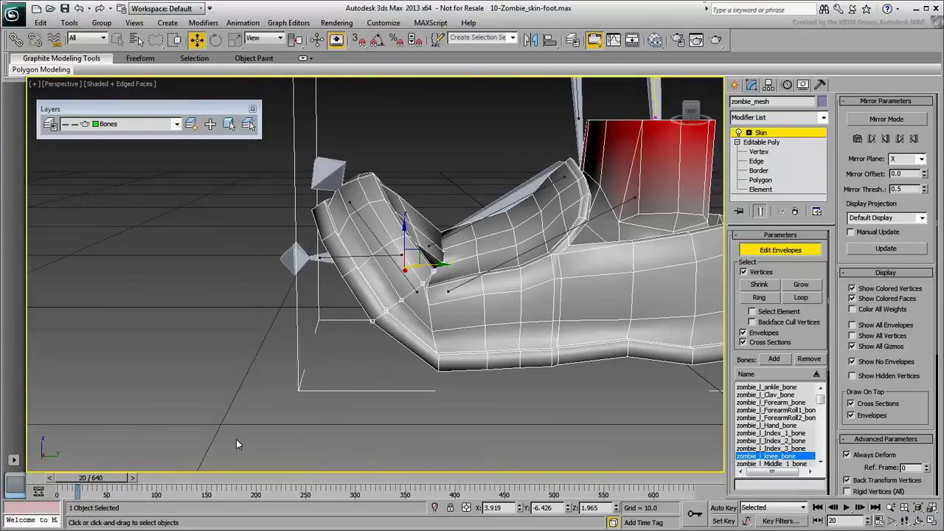
left_click_drag(109, 485, 143, 487)
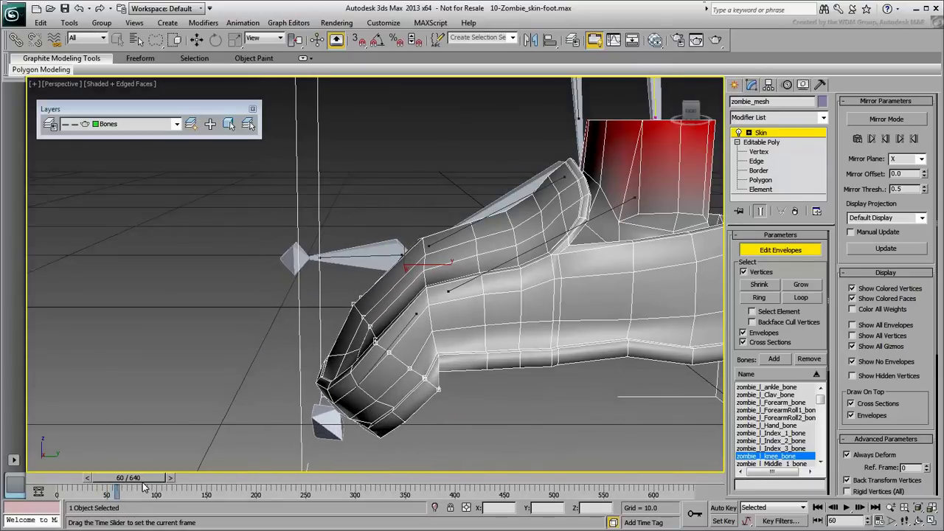
key("w")
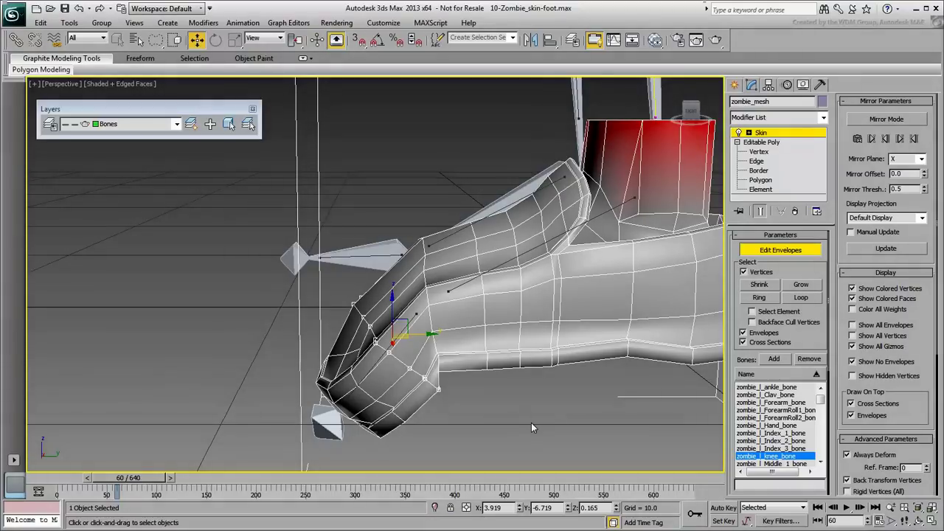
- Give the ankle bone 0.16 Abs. Effect on the 26 toe-joint vertices and open the Weight Tool
left_click(505, 263)
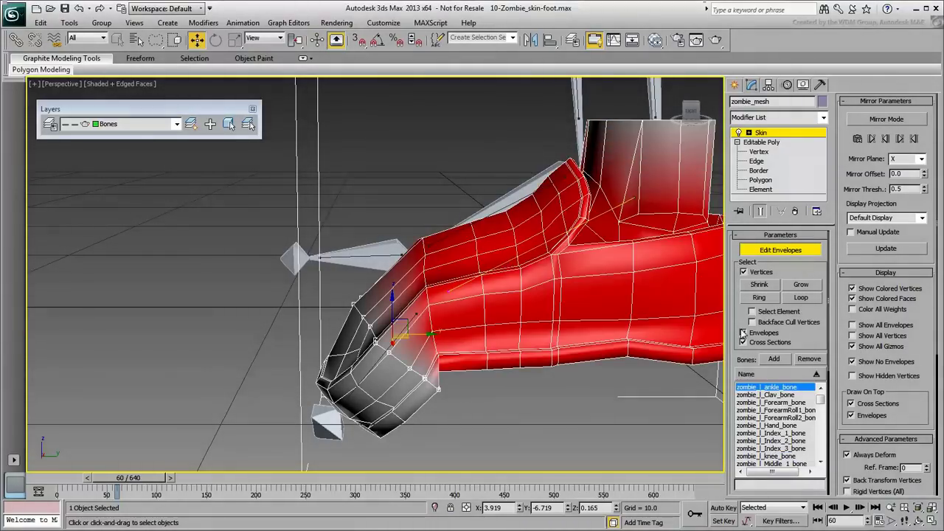
left_click_drag(827, 343, 827, 244)
scroll(827, 244, "down", 4)
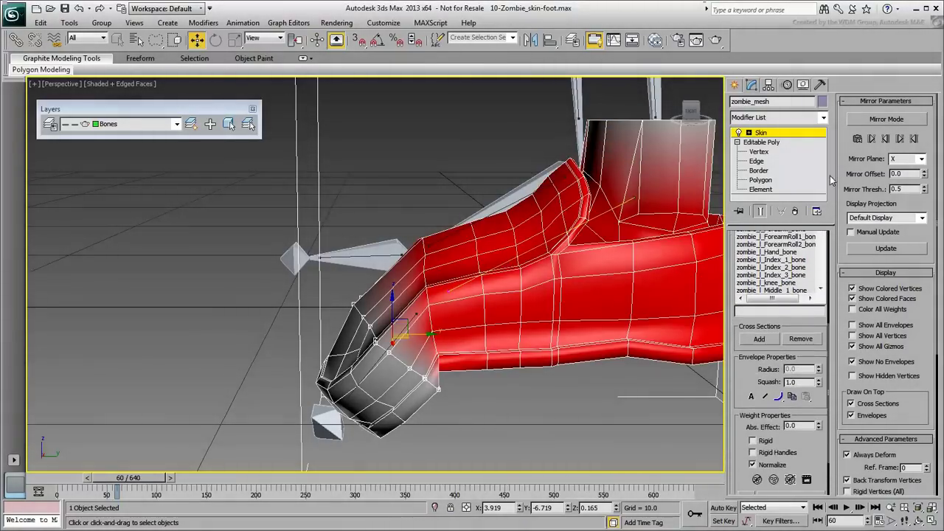
left_click_drag(818, 426, 819, 423)
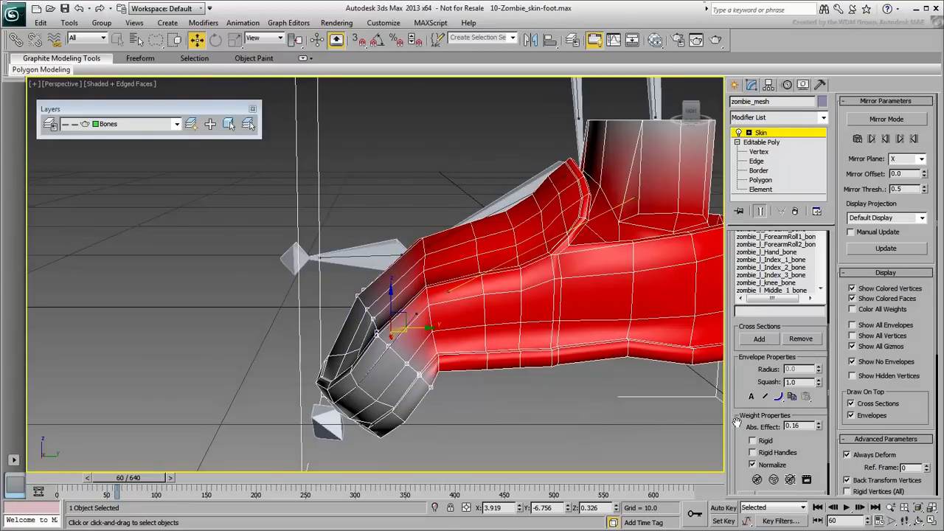
left_click_drag(736, 419, 737, 273)
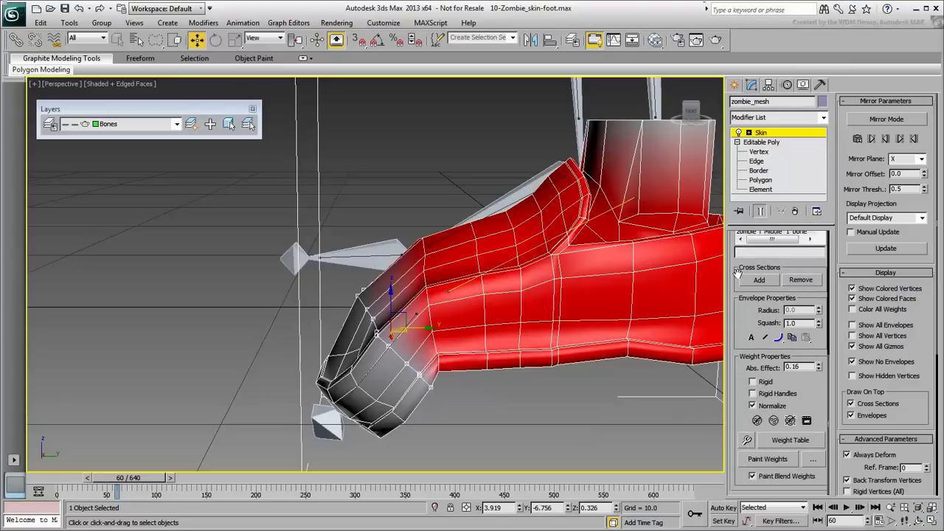
left_click(746, 440)
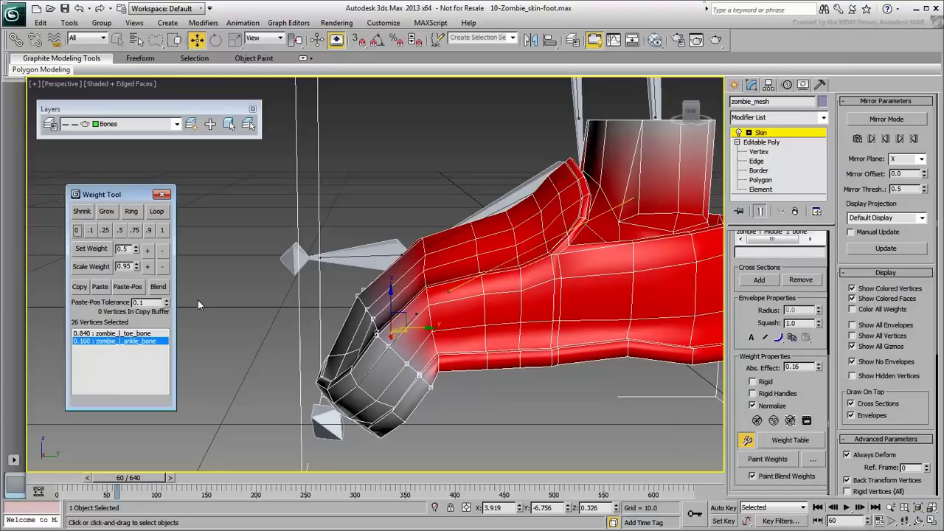
- Loop-select the ankle-joint vertices and try the .5, .25 and .1 weight presets
left_click(424, 271)
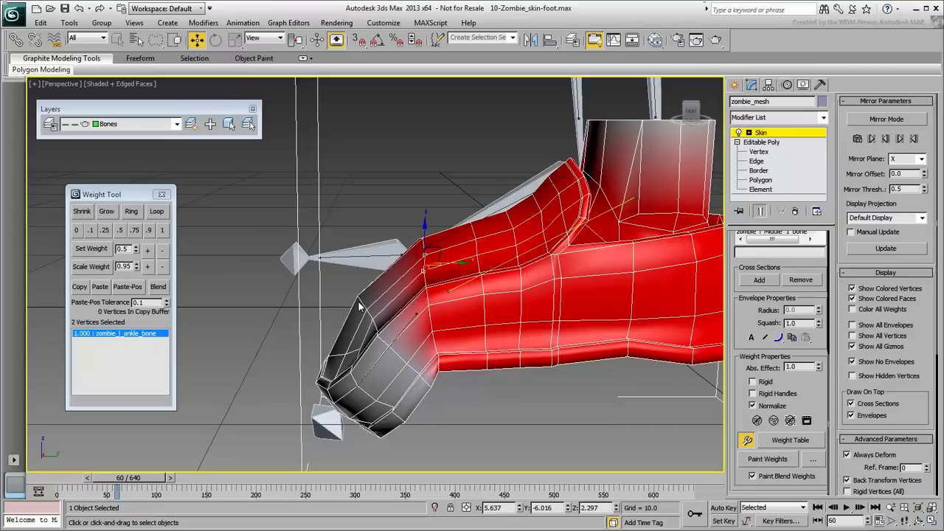
left_click(157, 211)
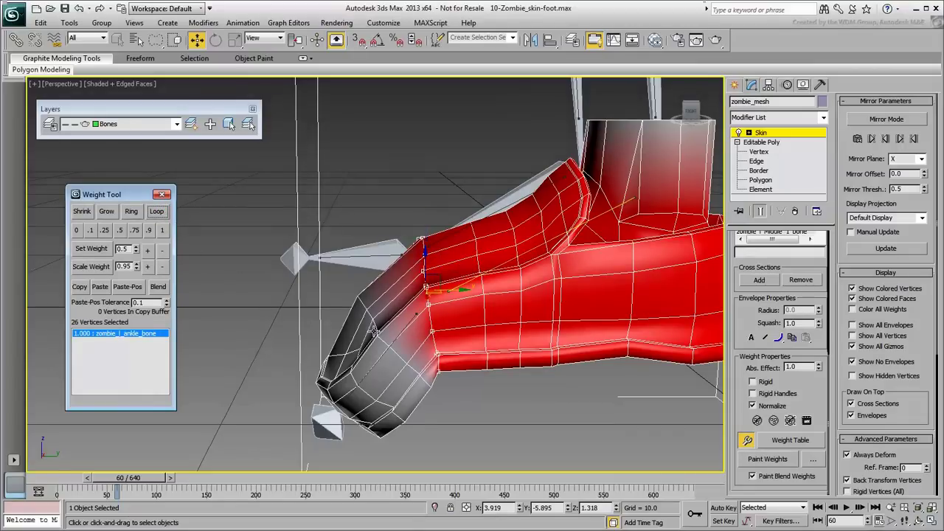
left_click(406, 325)
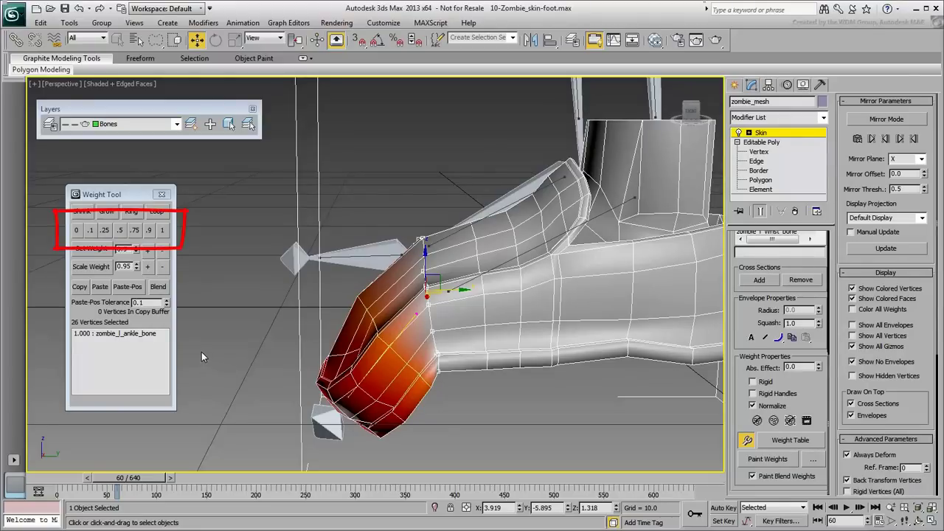
left_click(120, 231)
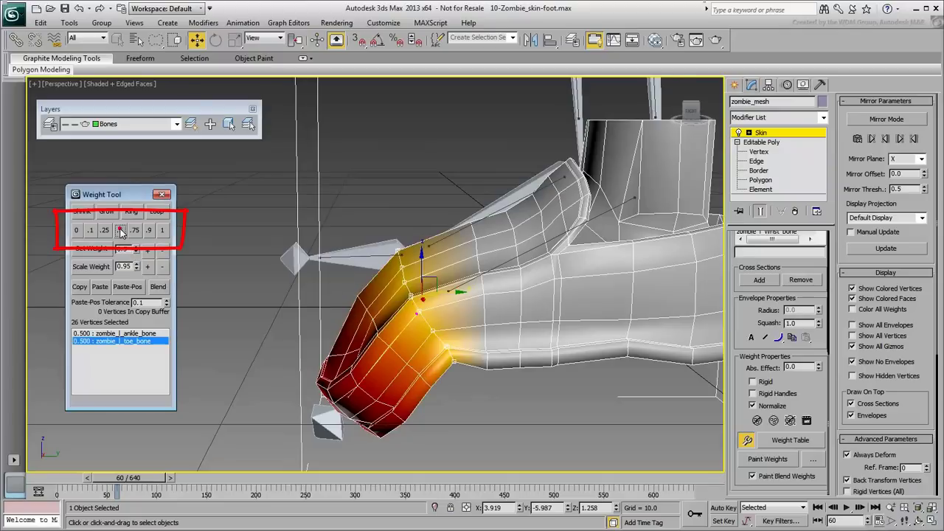
left_click(105, 230)
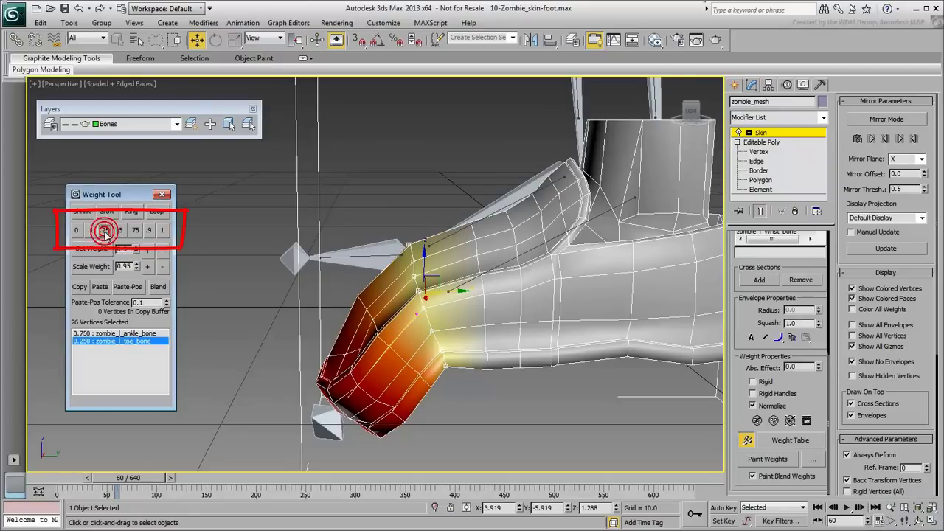
left_click(90, 230)
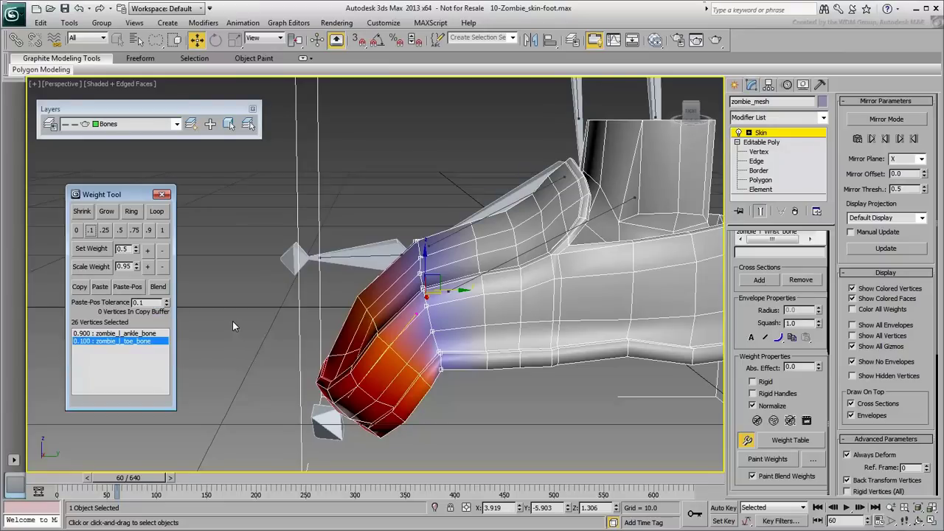
- Set the toe bone weight to 0.12, then scale it until it reads 0.125
double_click(124, 249)
type(".12")
left_click(92, 250)
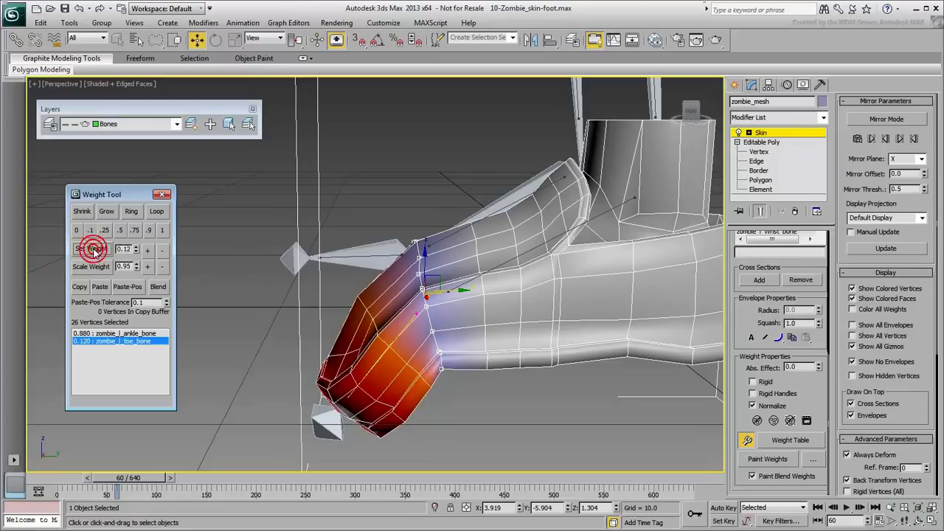
left_click(148, 267)
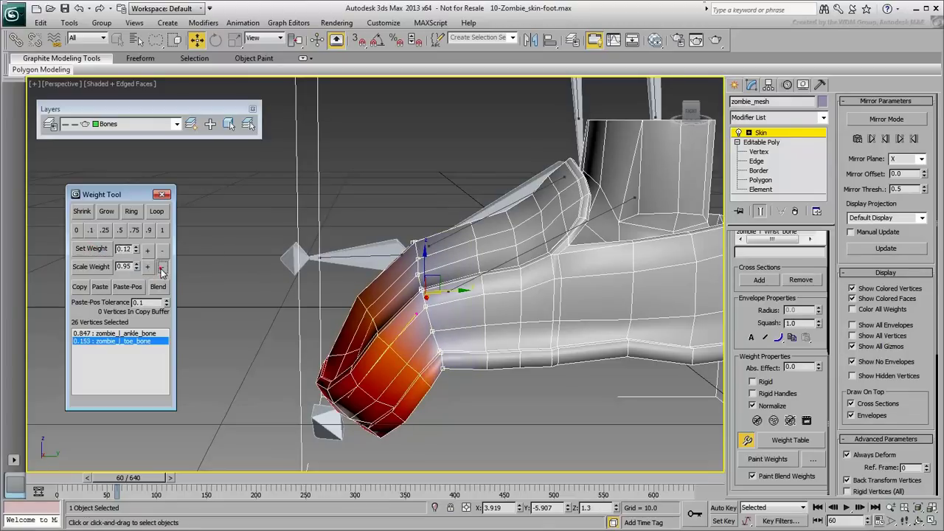
left_click(161, 269)
left_click(160, 269)
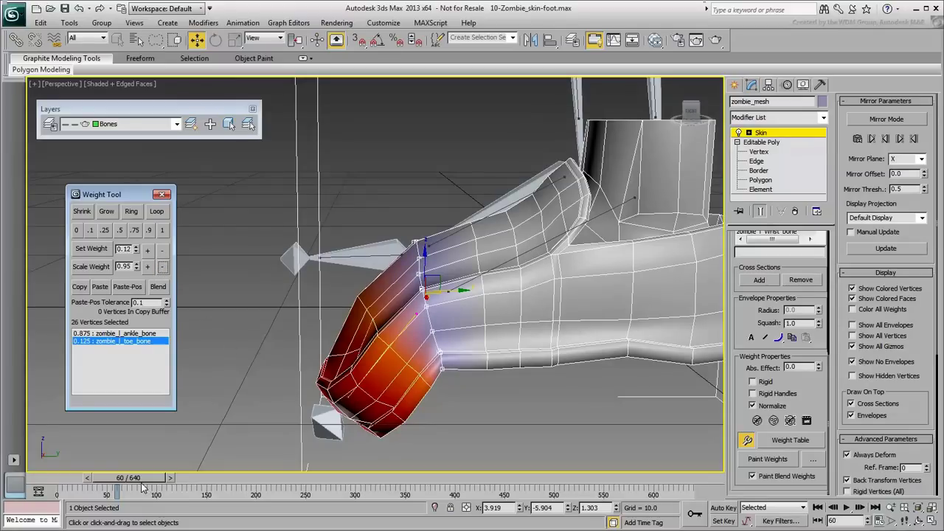
- Scrub to frame 116 and orbit to inspect the smoothly blended toe bend
mouse_move(140, 479)
left_mouse_down()
mouse_move(83, 479)
mouse_move(165, 488)
mouse_move(154, 490)
left_mouse_up()
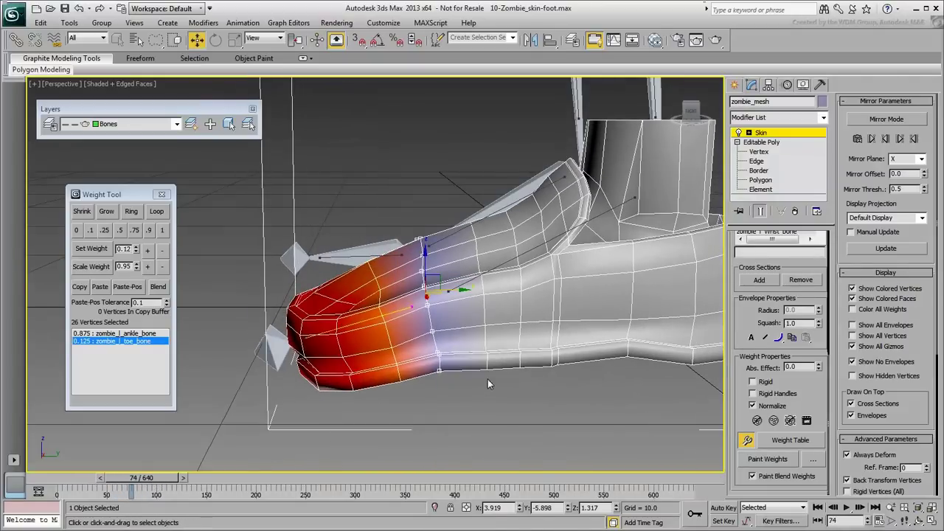
middle_click_drag(151, 466, 128, 469, "alt")
mouse_move(138, 478)
left_mouse_down()
mouse_move(196, 483)
mouse_move(180, 483)
left_mouse_up()
key("w")
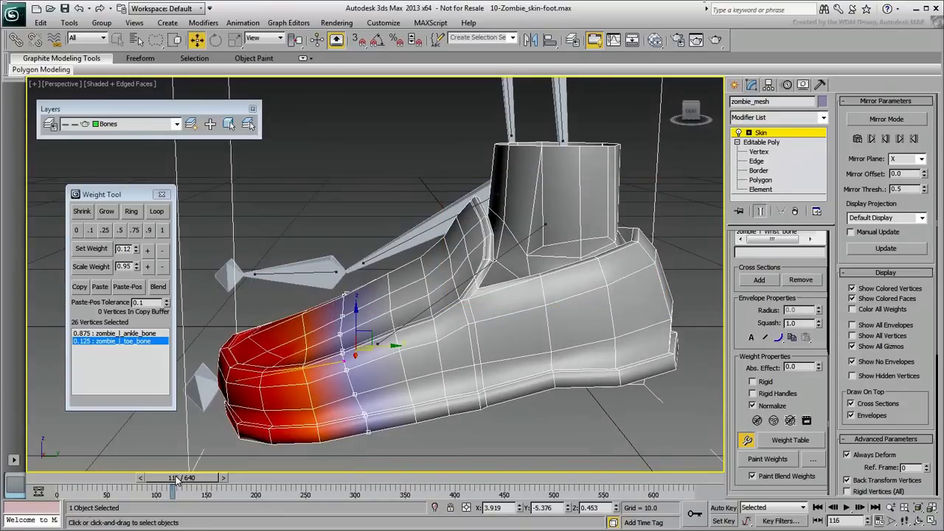
- Select an ankle vertex, extend it with Loop, and add more ankle cuff vertices
left_click(502, 221)
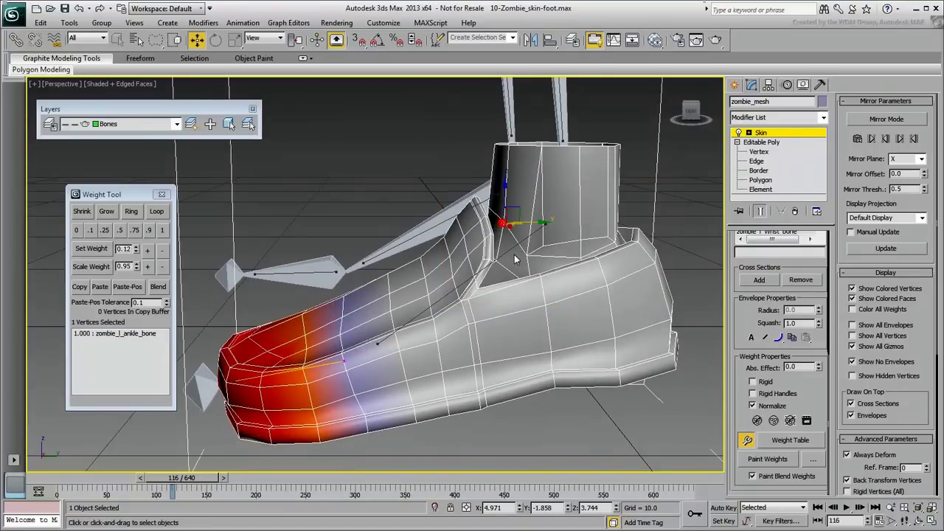
middle_click_drag(487, 249, 501, 267, "alt")
left_click(156, 212)
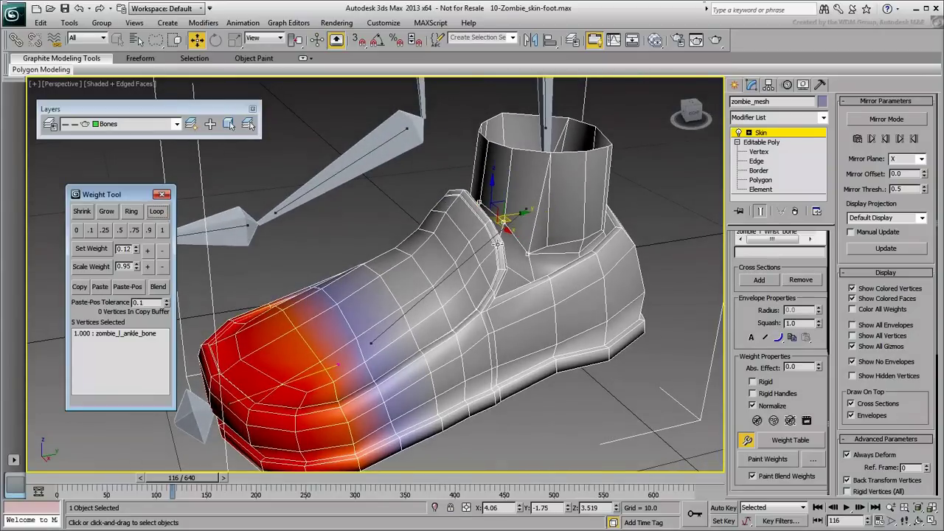
left_click(545, 248, "ctrl")
left_click(583, 240, "ctrl")
left_click(577, 255, "ctrl")
- Add the remaining cuff base vertices (16 total) and pick zombie_l_knee_bone in the Weight Tool
middle_click_drag(578, 254, 469, 287, "alt")
left_click(504, 261, "ctrl")
left_click(513, 266, "ctrl")
left_click(541, 271, "ctrl")
left_click(603, 254, "ctrl")
mouse_move(538, 296)
middle_mouse_down("alt")
mouse_move(480, 294)
mouse_move(425, 277)
mouse_move(455, 195)
mouse_move(469, 189)
middle_mouse_up("alt")
left_click(467, 247, "ctrl")
left_click(480, 278, "ctrl")
left_click(523, 269, "ctrl")
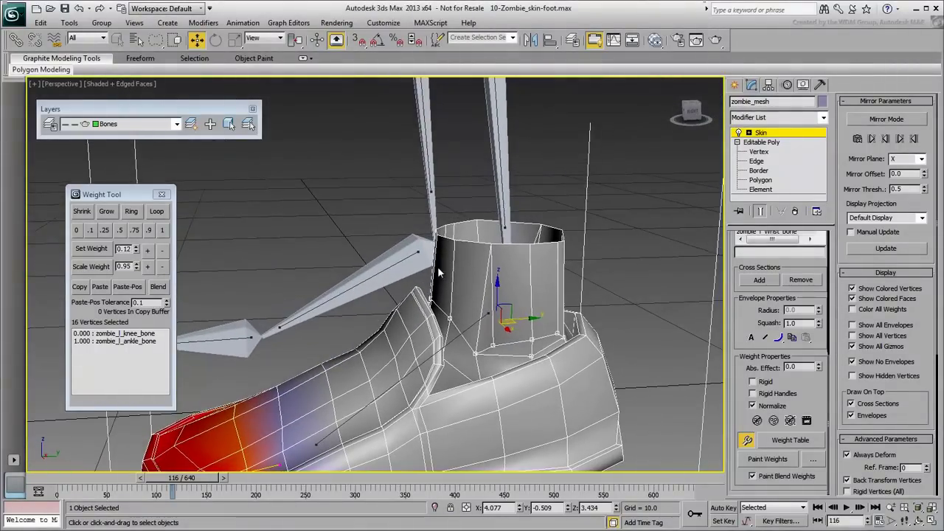
left_click(500, 158)
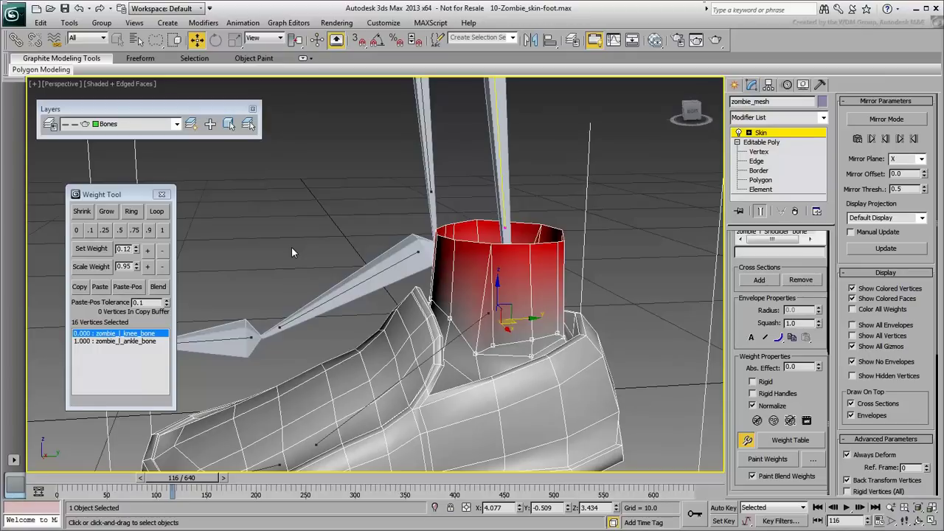
- Weight the ankle cuff vertices 0.3 to the knee bone and scrub to check the bend
left_click(104, 230)
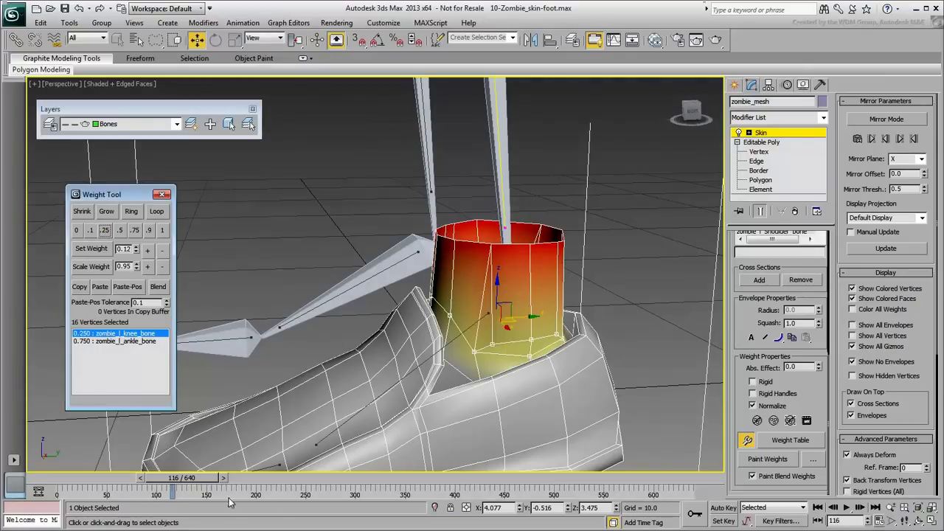
left_click_drag(185, 483, 281, 493)
key("w")
left_click(124, 249)
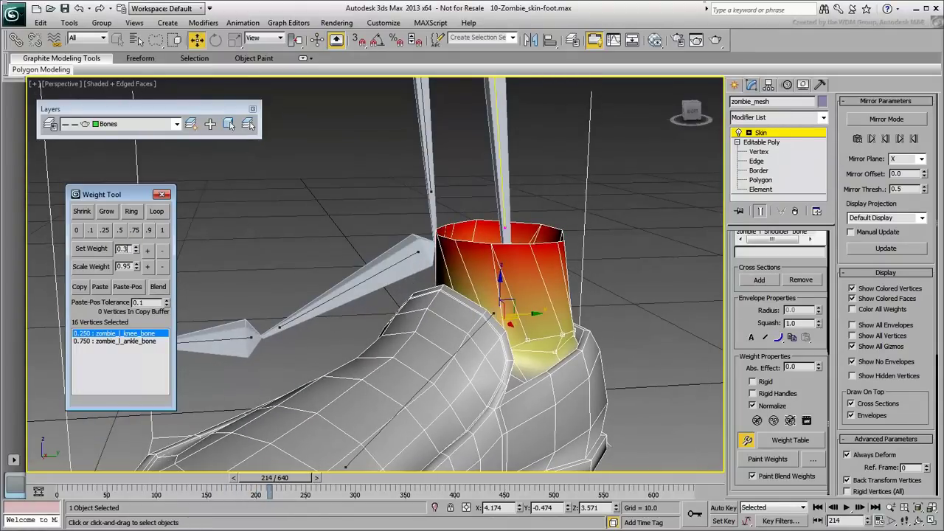
type("0.3")
left_click(93, 249)
left_click_drag(282, 485, 250, 480)
- Raise three lower-ring cuff vertices to 0.4 knee weight and check the deformation
left_click(437, 298)
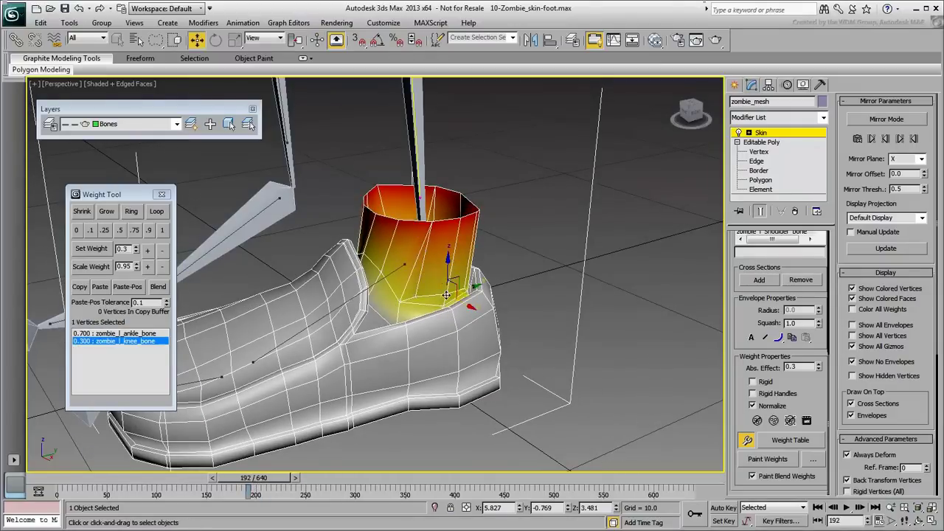
left_click(415, 297, "ctrl")
left_click(464, 289, "ctrl")
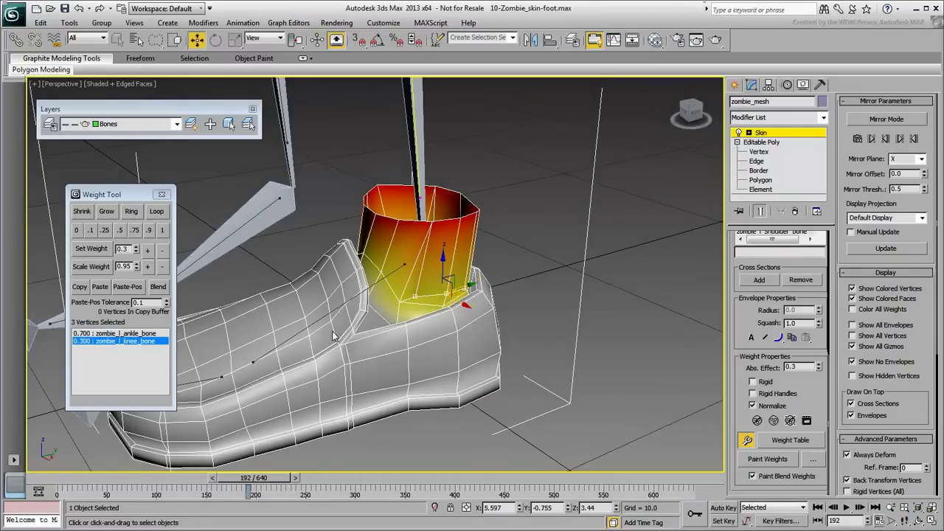
left_click(147, 250)
mouse_move(256, 481)
left_mouse_down()
mouse_move(272, 487)
mouse_move(256, 493)
left_mouse_up()
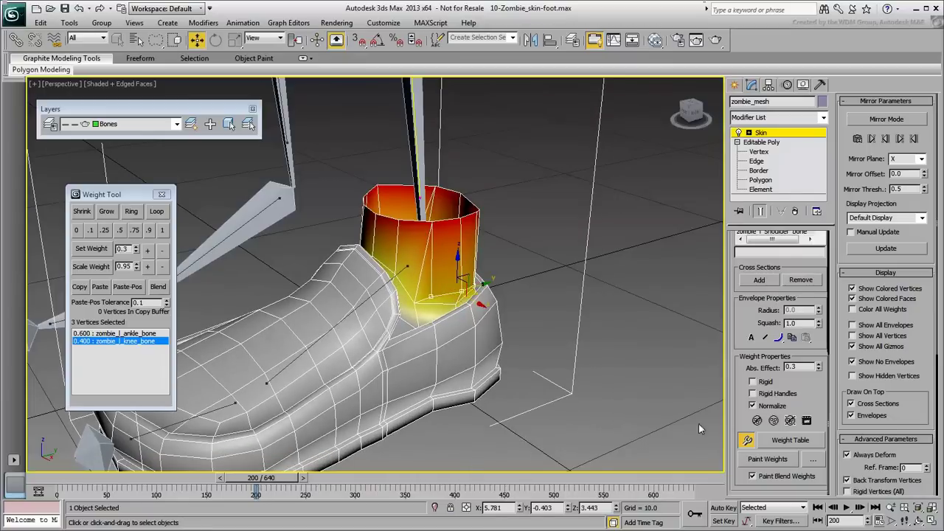
- Turn off Edit Envelopes and go to the Editable Poly's Polygon level, accepting the warning
scroll(752, 324, "up", 5)
left_click(780, 252)
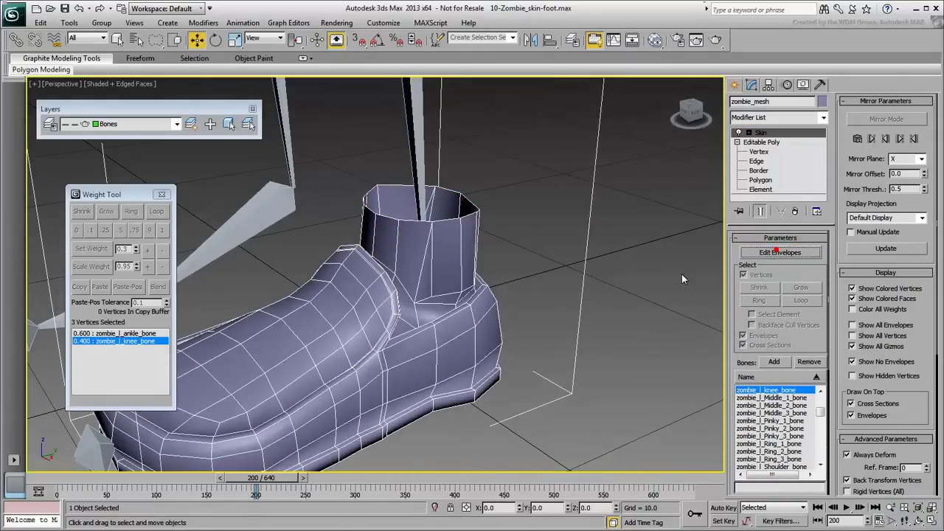
scroll(548, 281, "down", 5)
middle_click_drag(483, 287, 505, 295)
left_click(763, 190)
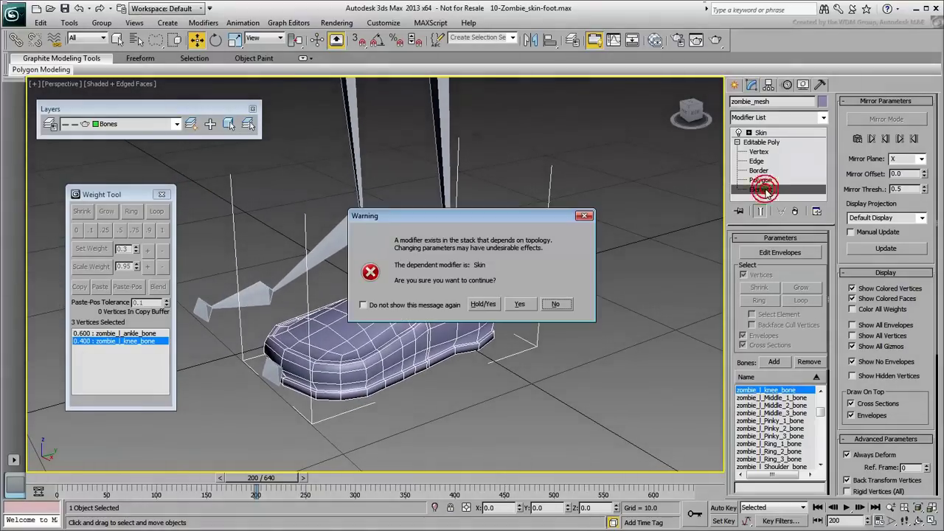
left_click(521, 305)
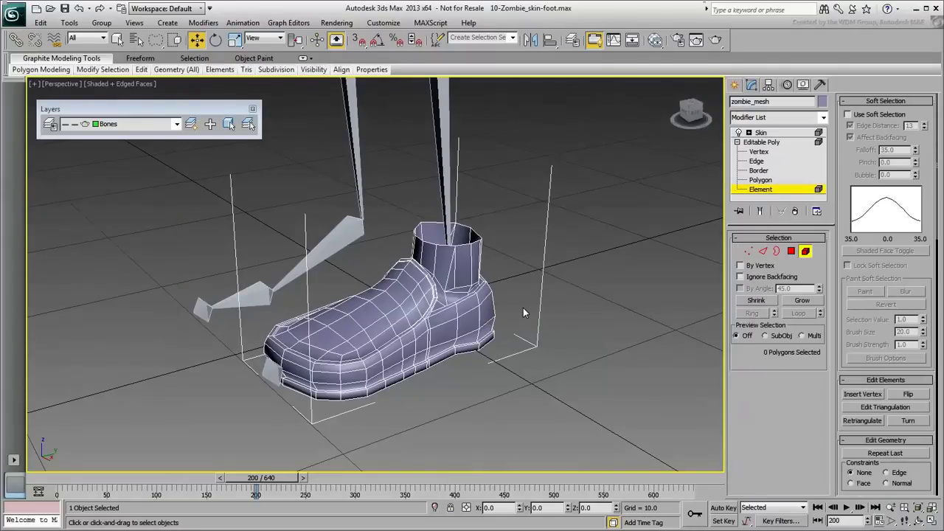
left_click(791, 252)
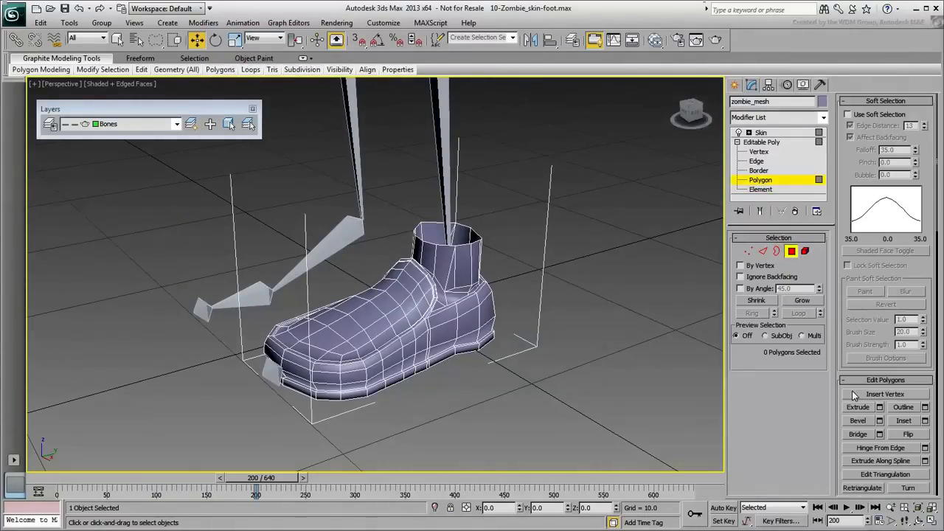
- Unhide All to reveal both legs and the second shoe
left_click_drag(873, 339, 863, 109)
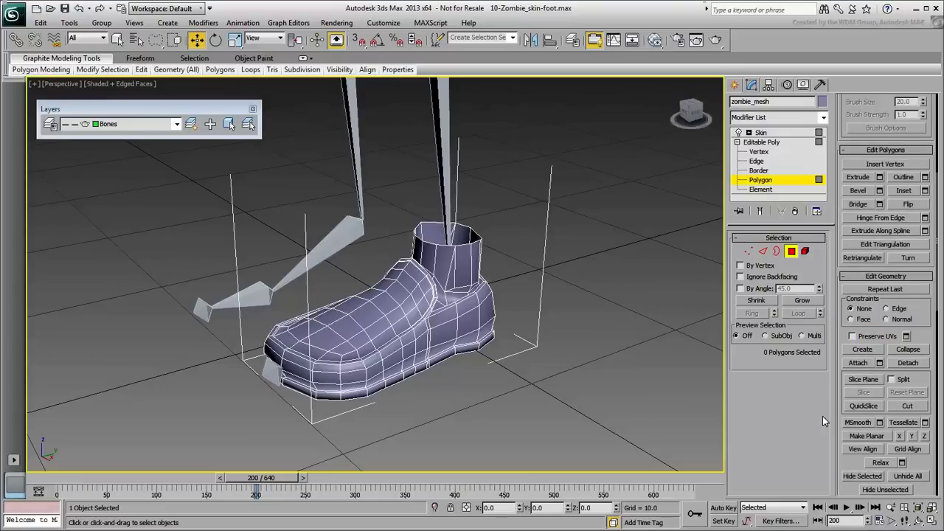
left_click_drag(838, 423, 838, 336)
left_click(911, 389)
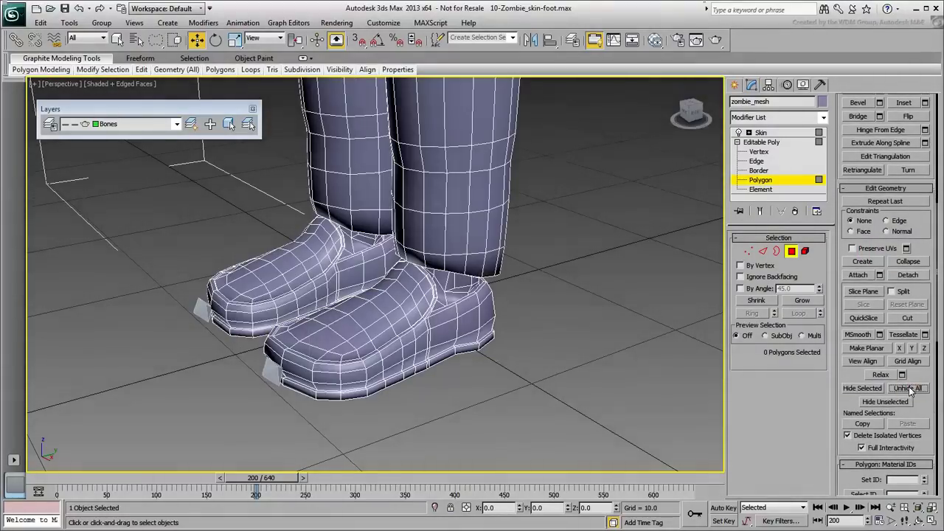
- Return to the Skin modifier in the stack and close the Weight Tool floater
left_click(759, 132)
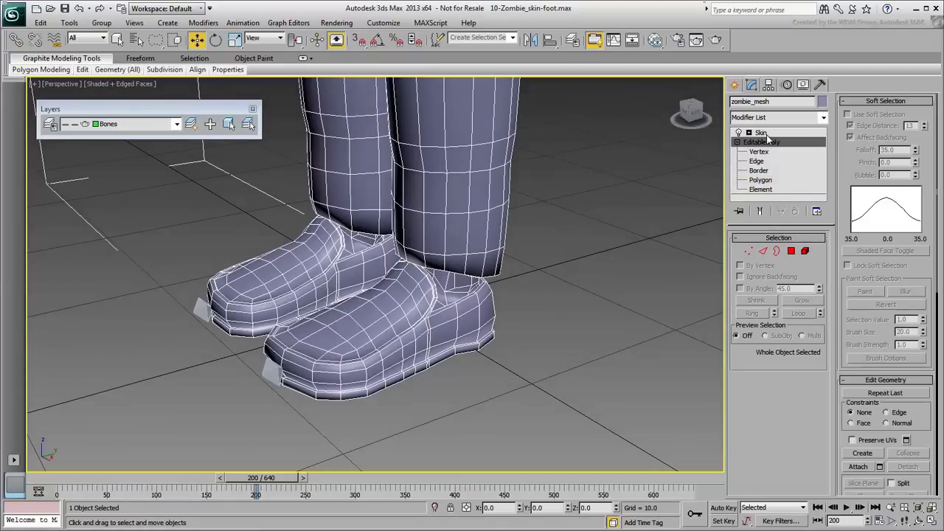
middle_click_drag(493, 215, 490, 244, "alt")
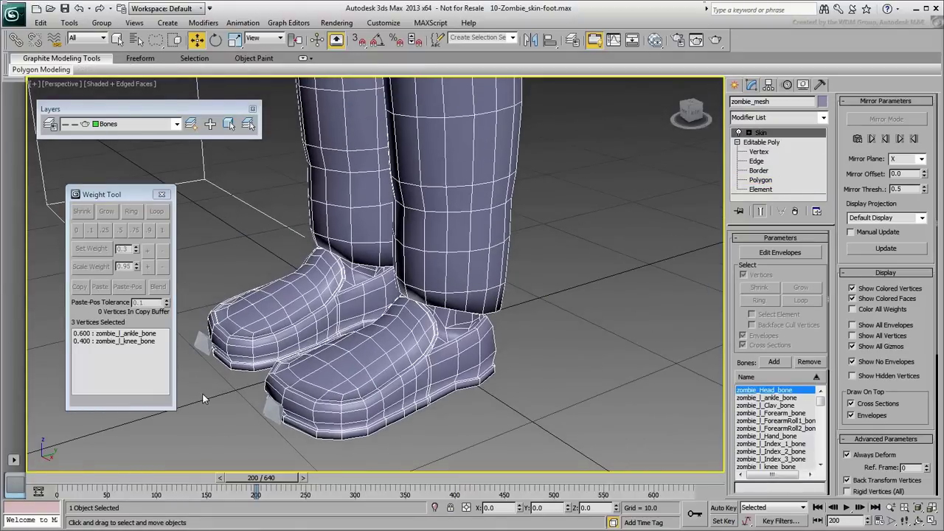
left_click(161, 195)
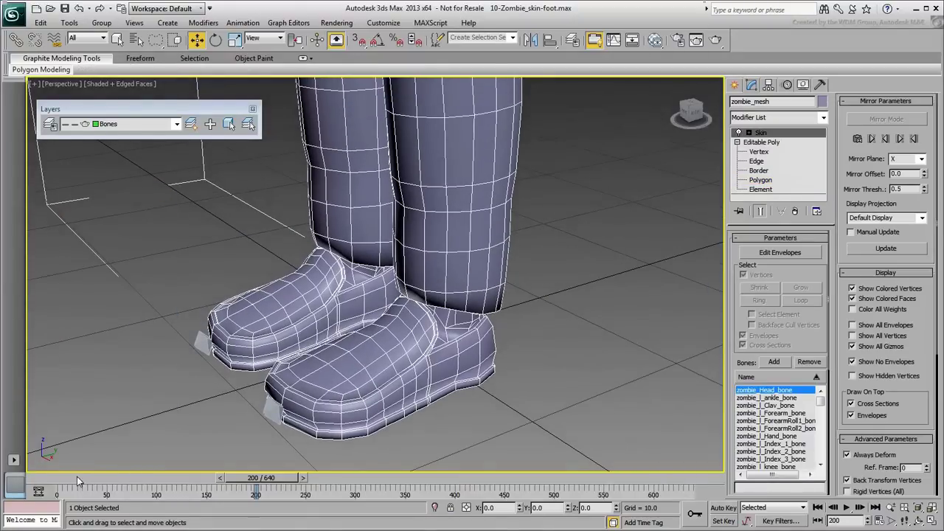